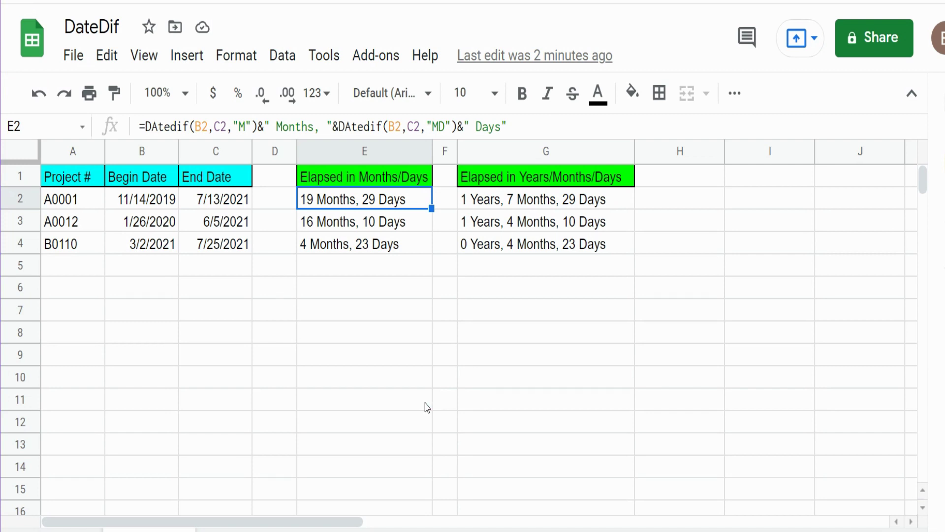
- Inspect the first project's begin and end dates and the existing formulas in E2 and G2
{"action": "left_click", "coordinate": [217, 204]}
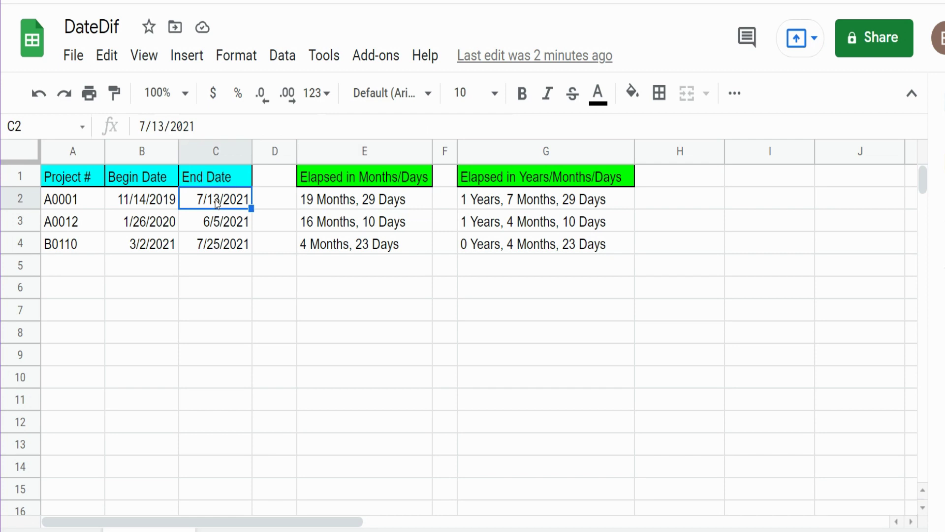
{"action": "left_click", "coordinate": [152, 203]}
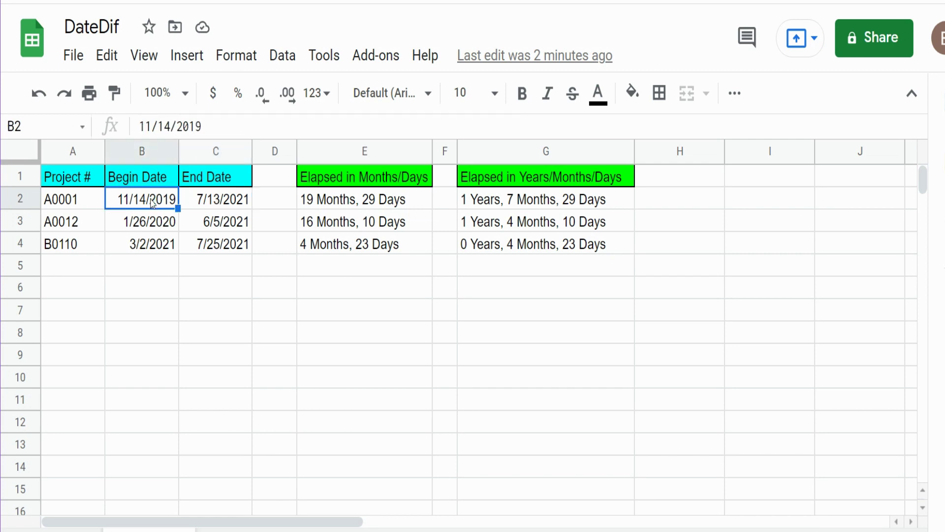
{"action": "left_click", "coordinate": [394, 204]}
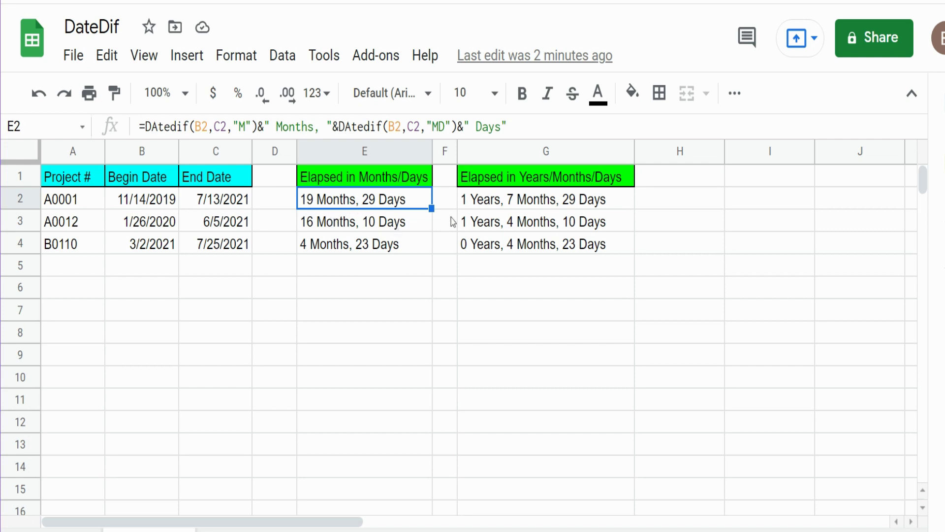
{"action": "left_click", "coordinate": [538, 202]}
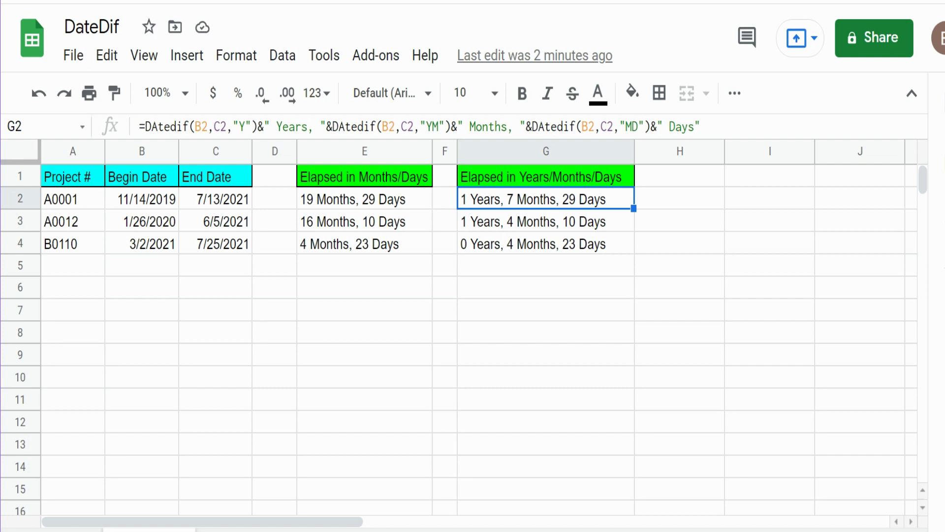
{"action": "left_click", "coordinate": [364, 260]}
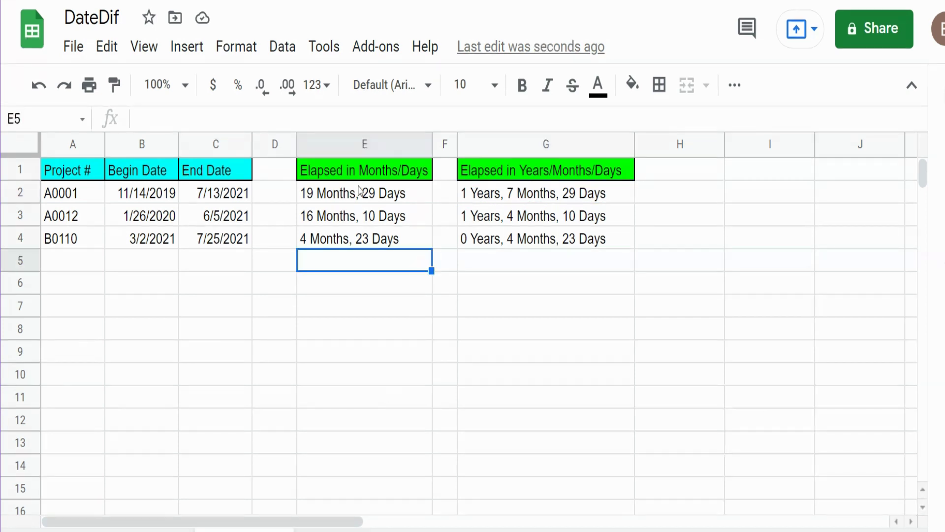
- Clear the results in E2:G4 and select E2 for a new formula
{"action": "left_click_drag", "start_coordinate": [369, 195], "coordinate": [600, 240]}
{"action": "key", "text": "Delete"}
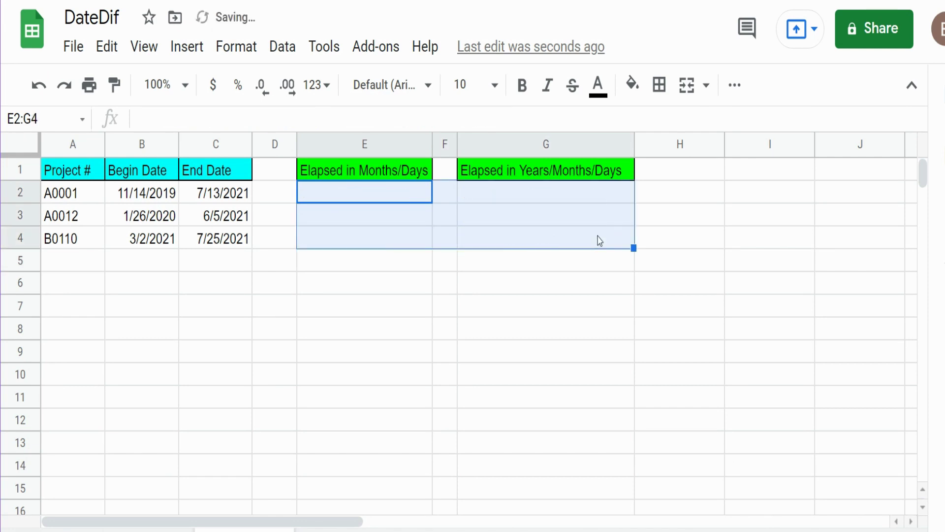
{"action": "left_click", "coordinate": [75, 213]}
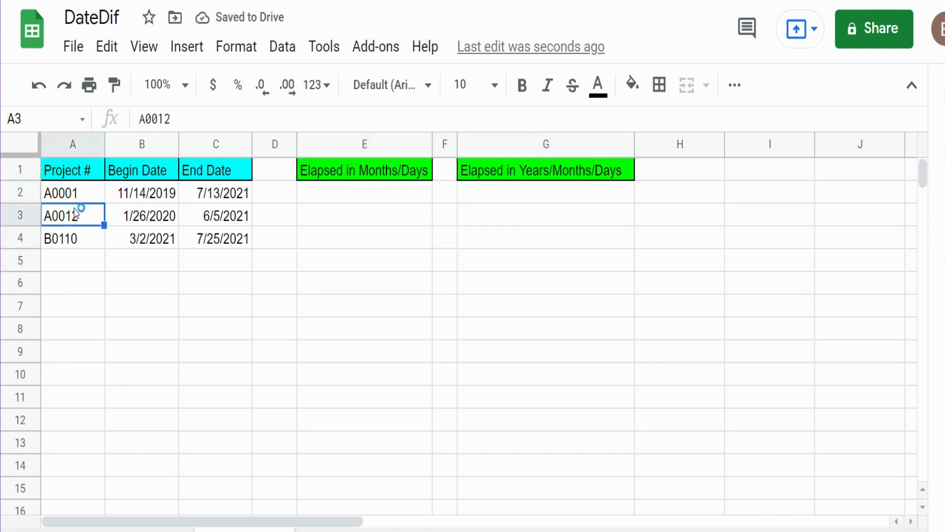
{"action": "left_click", "coordinate": [153, 169]}
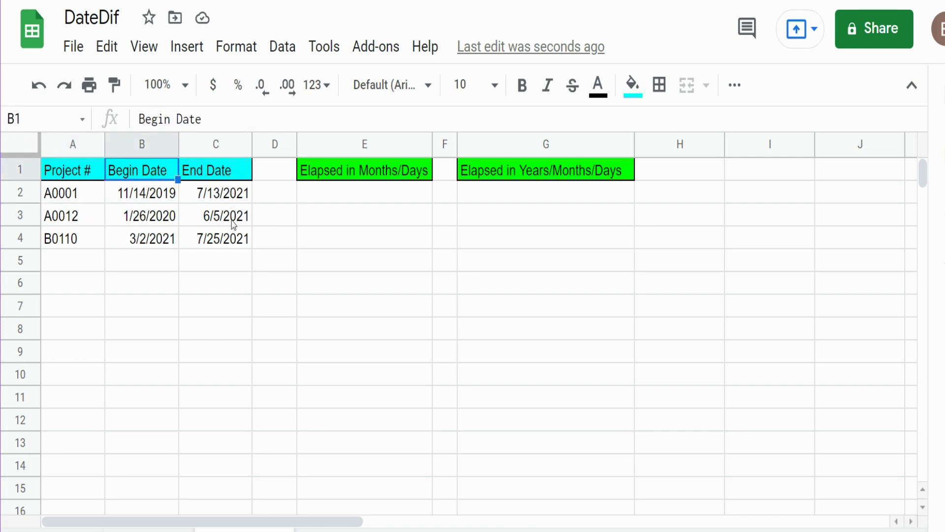
{"action": "left_click", "coordinate": [384, 196]}
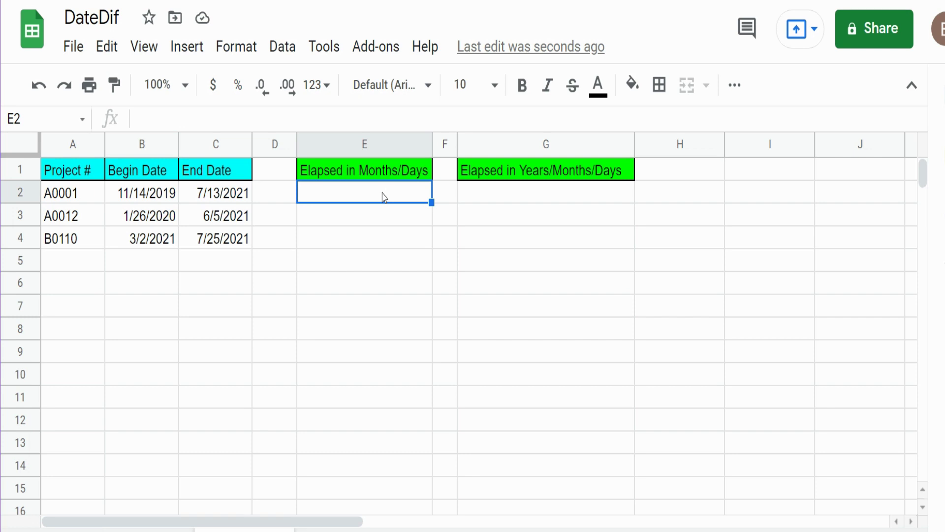
- Enter =DATEDIF(B2,C2,"M") in E2, referencing the first project's begin and end dates
{"action": "type", "text": "=Dif"}
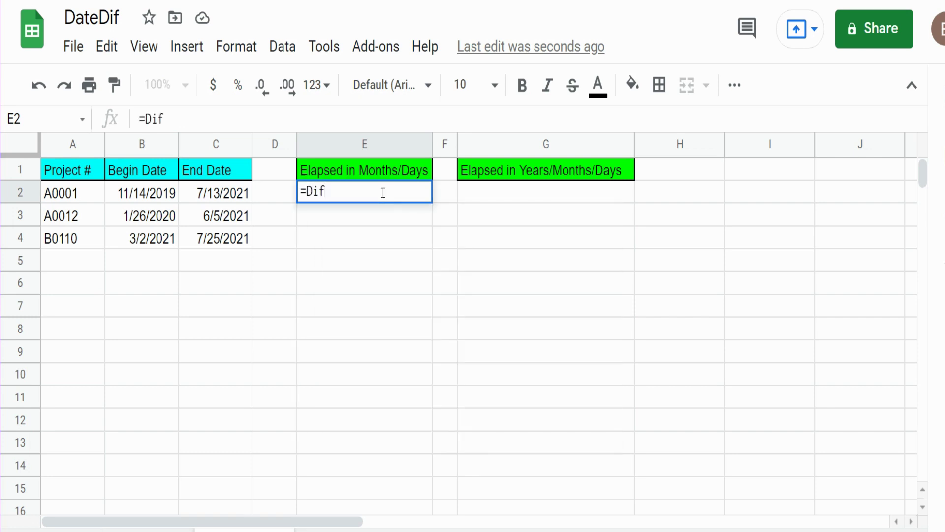
{"action": "key", "text": "BackSpace"}
{"action": "key", "text": "BackSpace"}
{"action": "type", "text": "atef"}
{"action": "key", "text": "BackSpace"}
{"action": "type", "text": "d"}
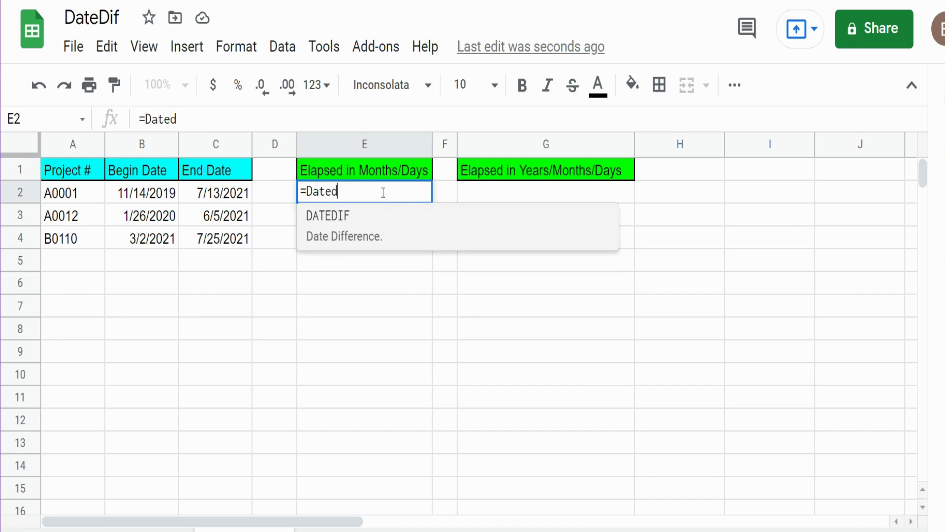
{"action": "key", "text": "Tab"}
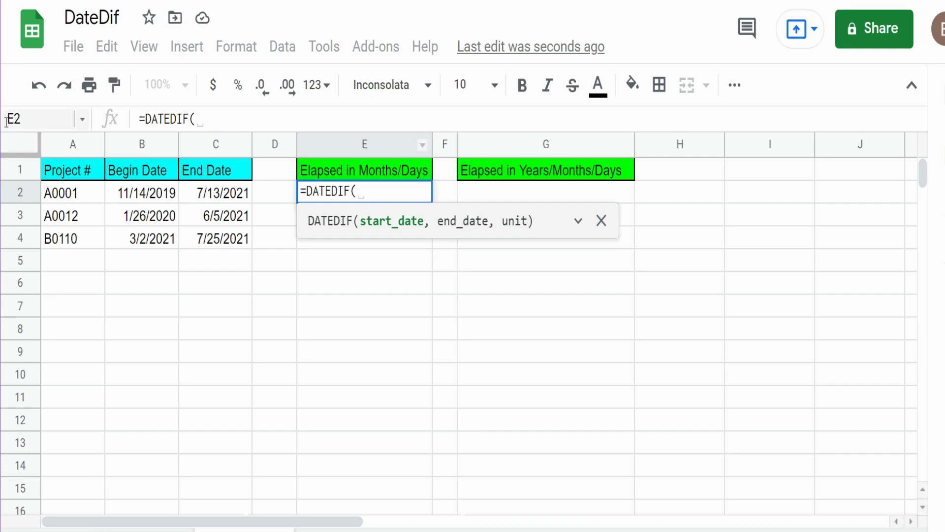
{"action": "left_click", "coordinate": [178, 194]}
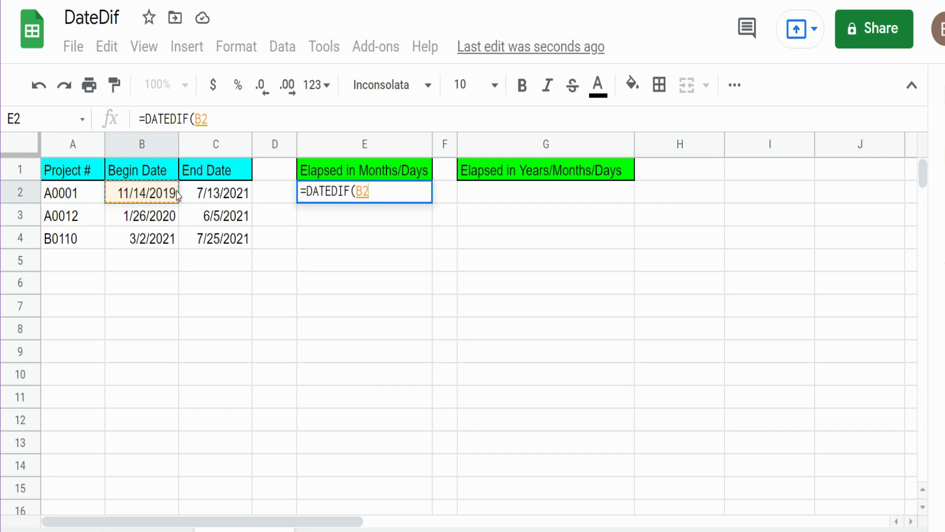
{"action": "type", "text": ","}
{"action": "left_click", "coordinate": [201, 202]}
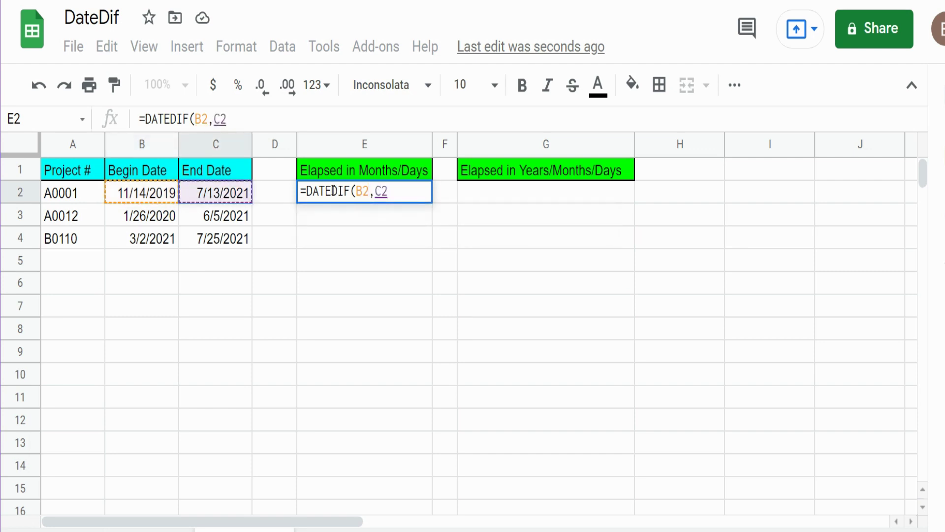
{"action": "type", "text": ","}
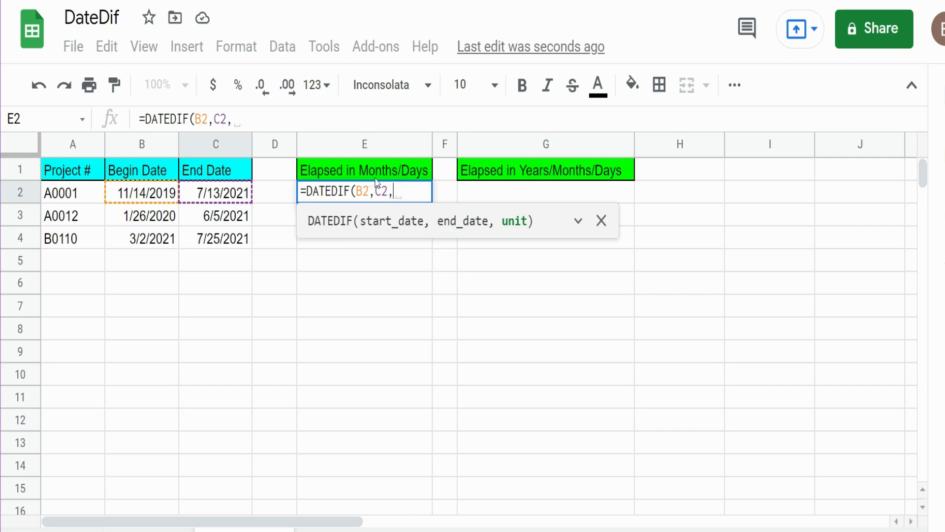
{"action": "type", "text": "\""}
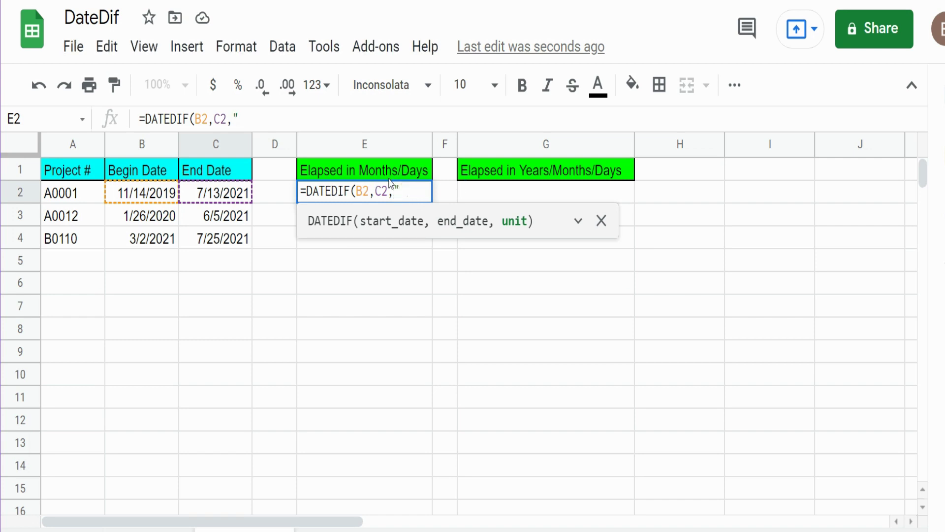
{"action": "type", "text": "M\")"}
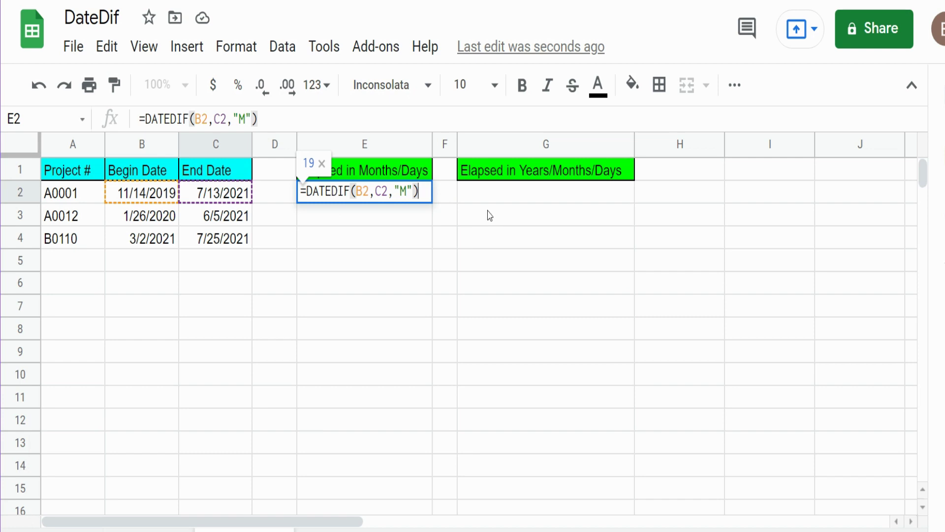
- Commit E2's month formula and test it by changing the first project's end date to 7/14/2021
{"action": "key", "text": "Return"}
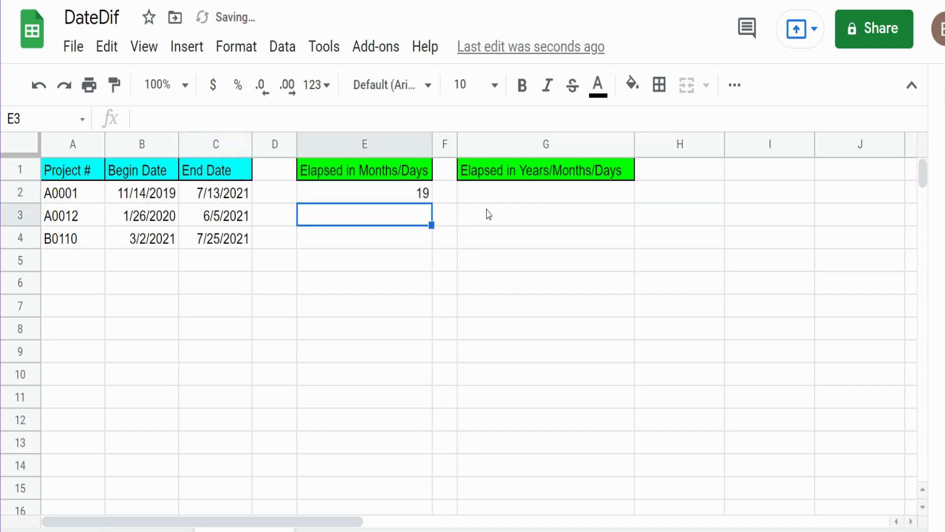
{"action": "left_click", "coordinate": [233, 196]}
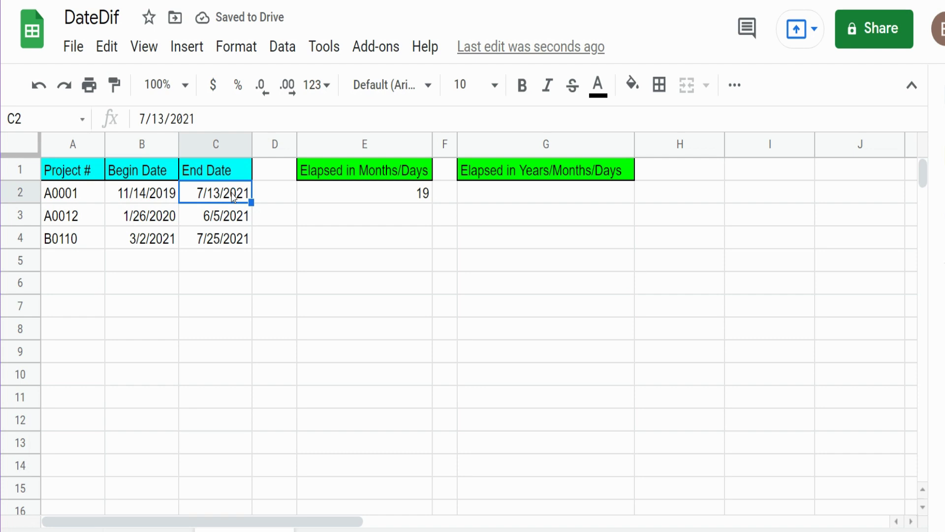
{"action": "double_click", "coordinate": [212, 190]}
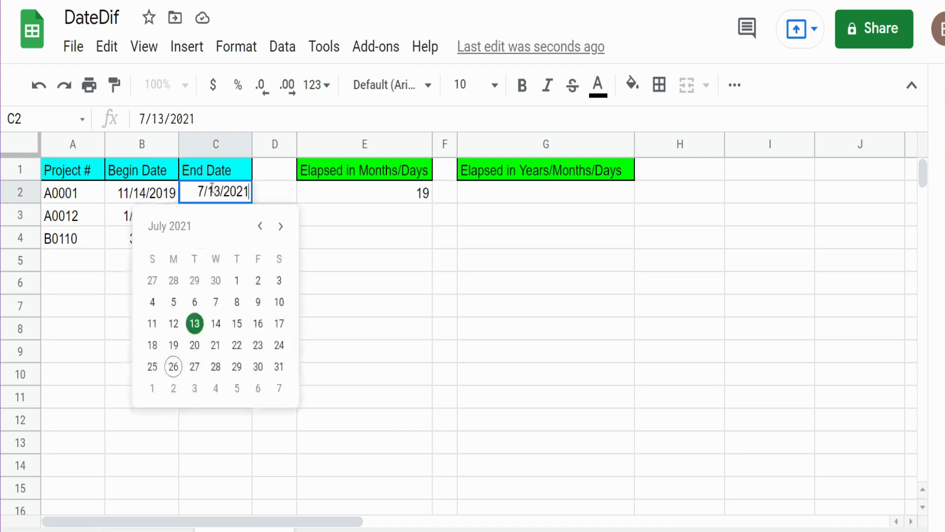
{"action": "left_click", "coordinate": [216, 323]}
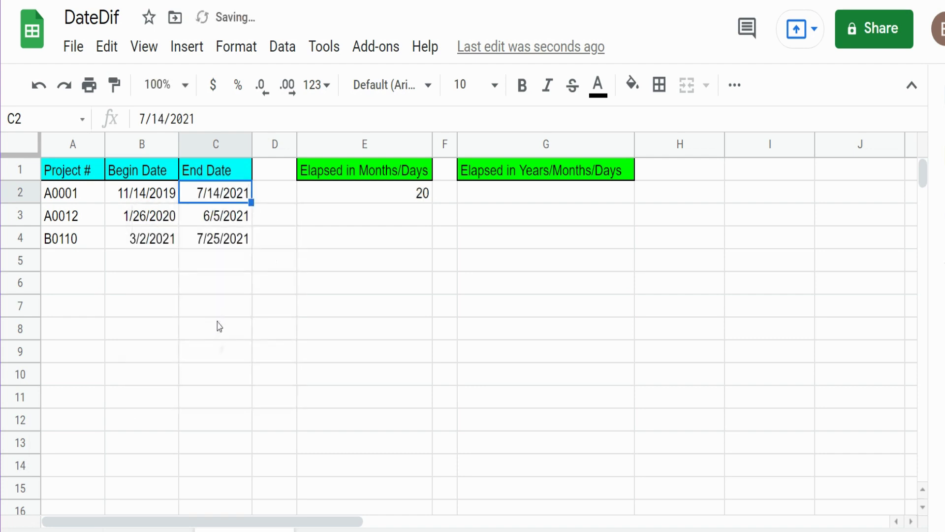
- Check E2's recalculated month count, undo the date change, and put E2 back into editing
{"action": "left_click", "coordinate": [416, 199]}
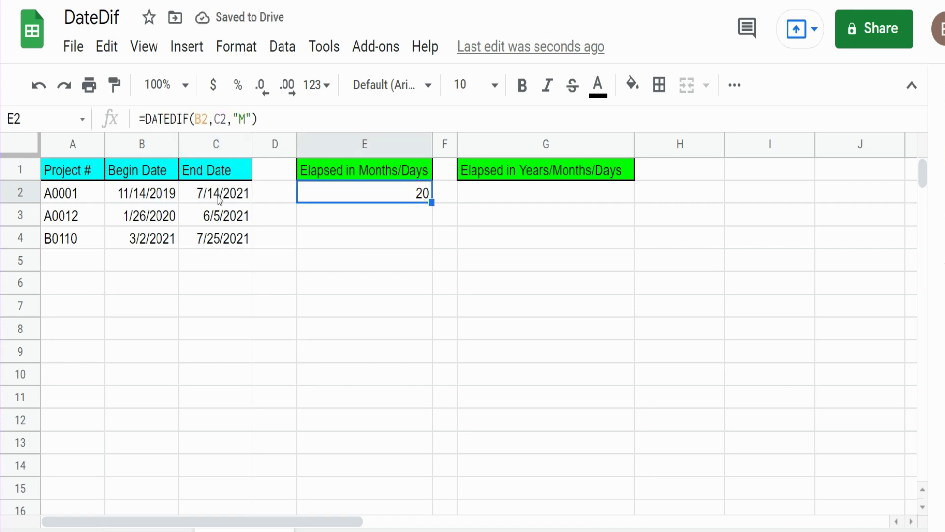
{"action": "left_click", "coordinate": [42, 86]}
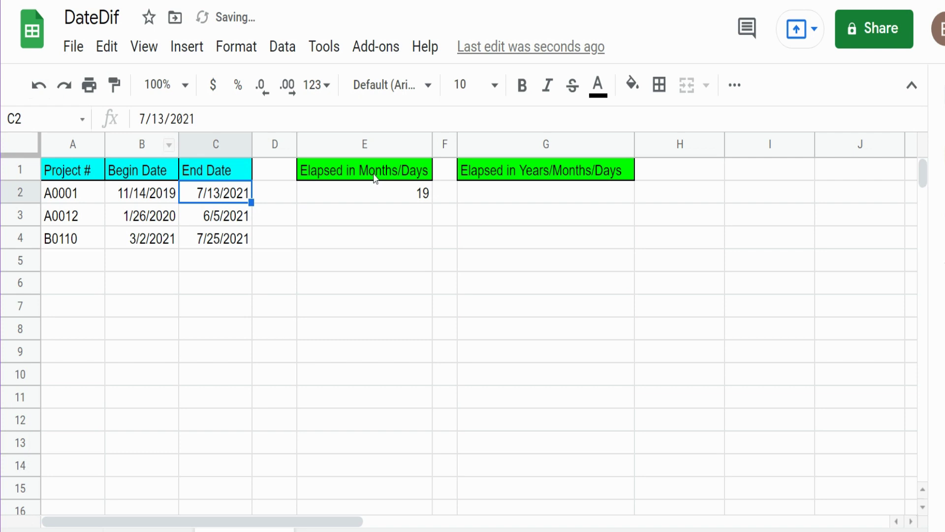
{"action": "left_click", "coordinate": [408, 195]}
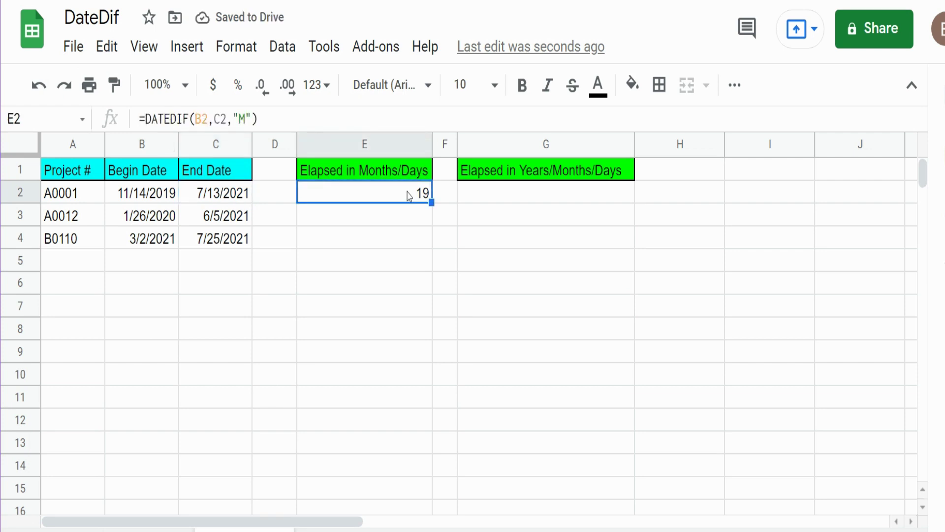
{"action": "double_click", "coordinate": [408, 195]}
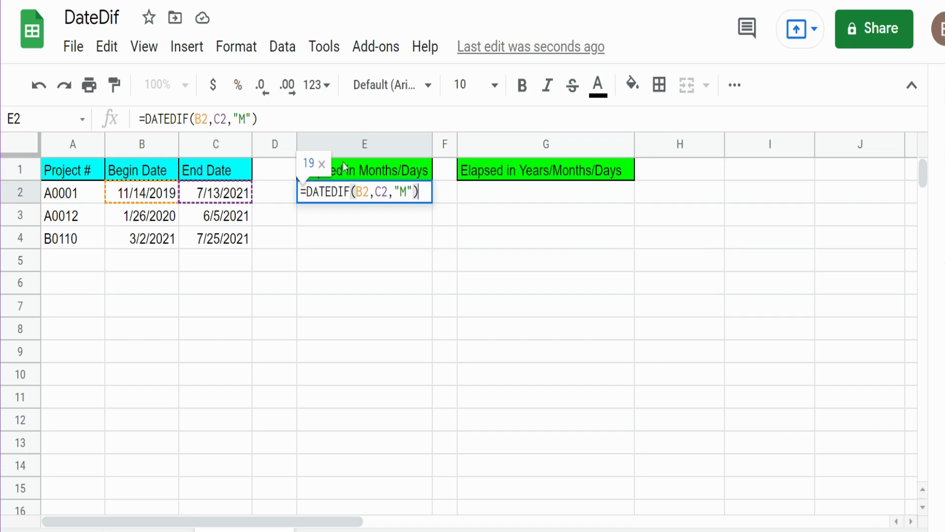
- Append &" Months" to E2's formula so it reads 19 Months, then reopen it and select its DATEDIF part
{"action": "type", "text": "&"}
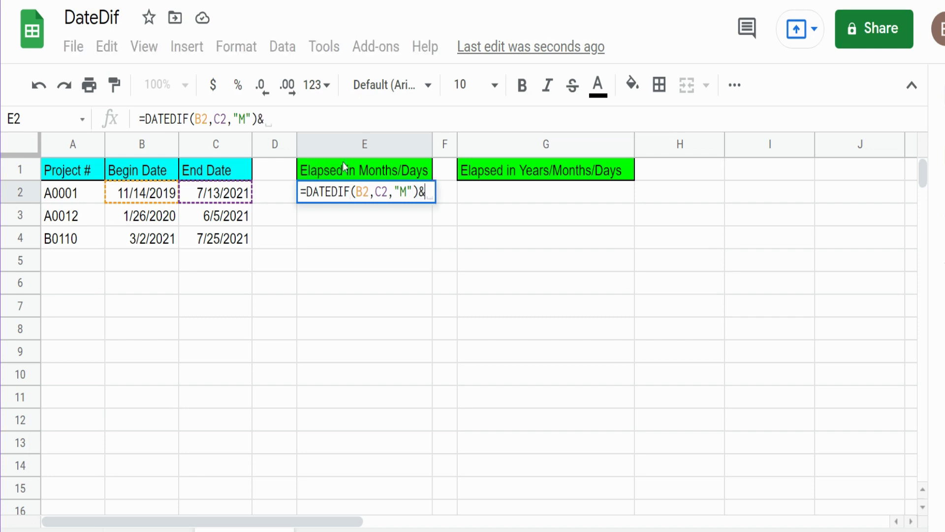
{"action": "type", "text": "\""}
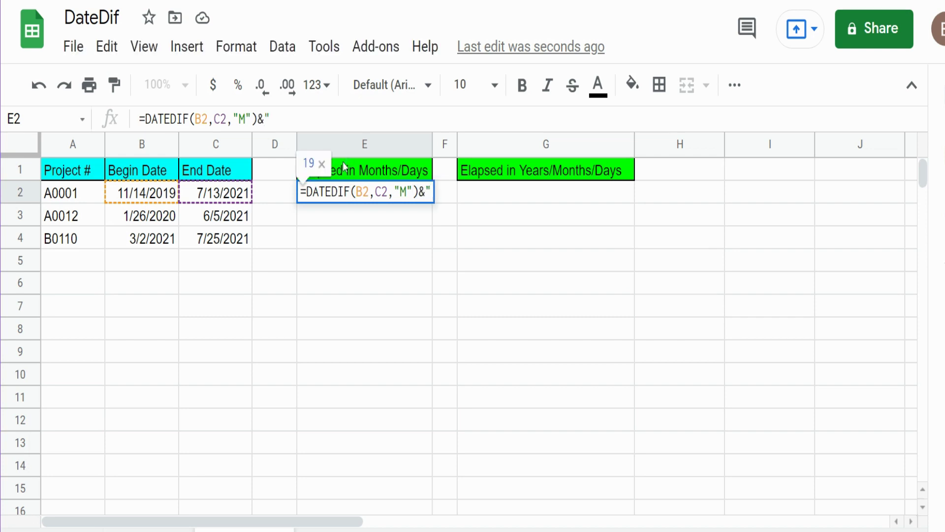
{"action": "type", "text": " Months\""}
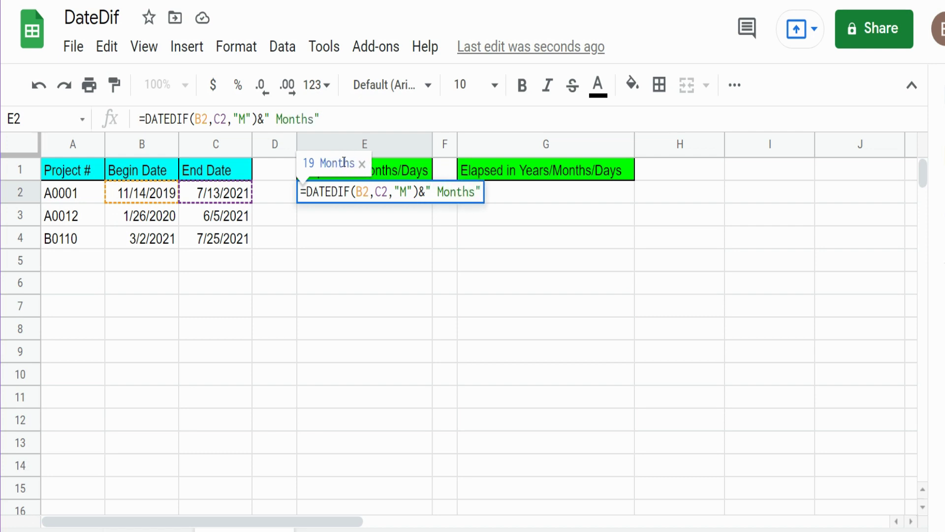
{"action": "key", "text": "Return"}
{"action": "key", "text": "Up"}
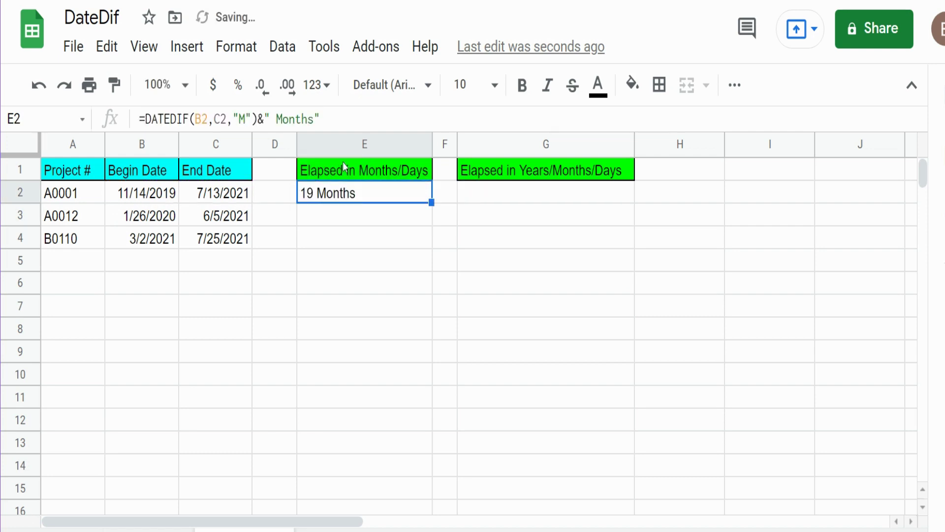
{"action": "double_click", "coordinate": [364, 196]}
{"action": "left_click_drag", "start_coordinate": [419, 191], "coordinate": [309, 194]}
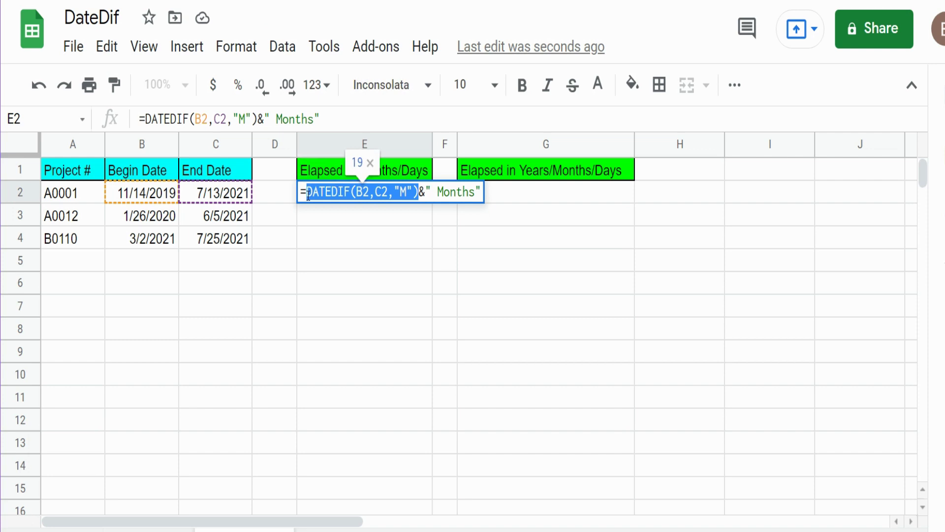
{"action": "left_click", "coordinate": [480, 191]}
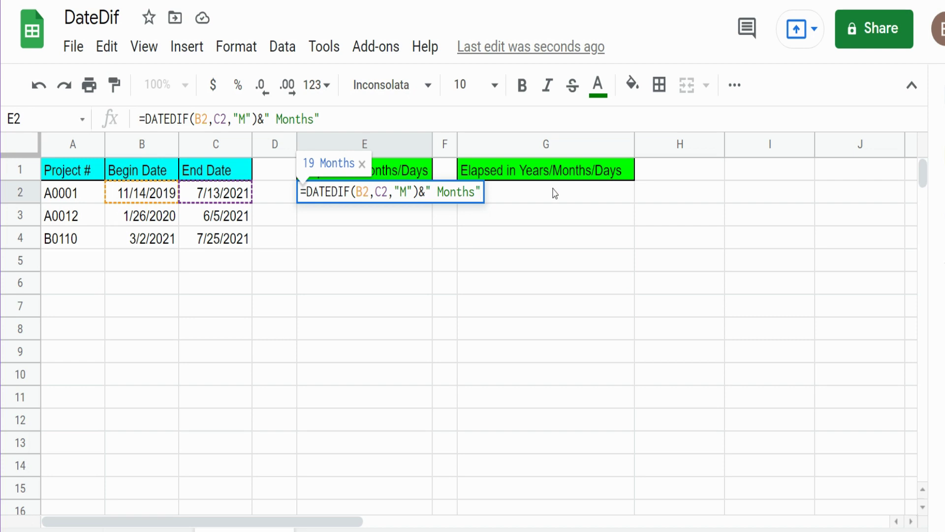
- Extend E2 to =DATEDIF(B2,C2,"M")&" Months,"&DATEDIF(B2,C2,"MD")&" Days"
{"action": "type", "text": "&"}
{"action": "key", "text": "ctrl+v"}
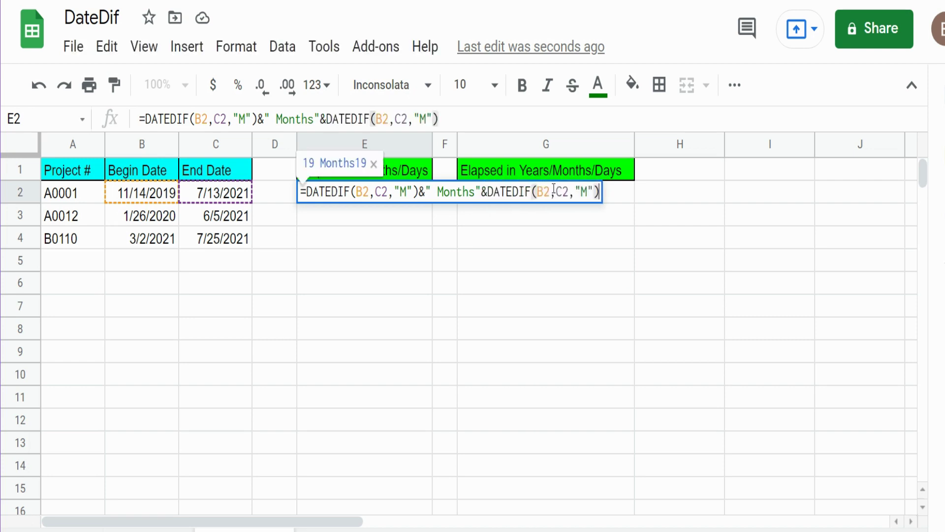
{"action": "left_click", "coordinate": [588, 191]}
{"action": "key", "text": "BackSpace"}
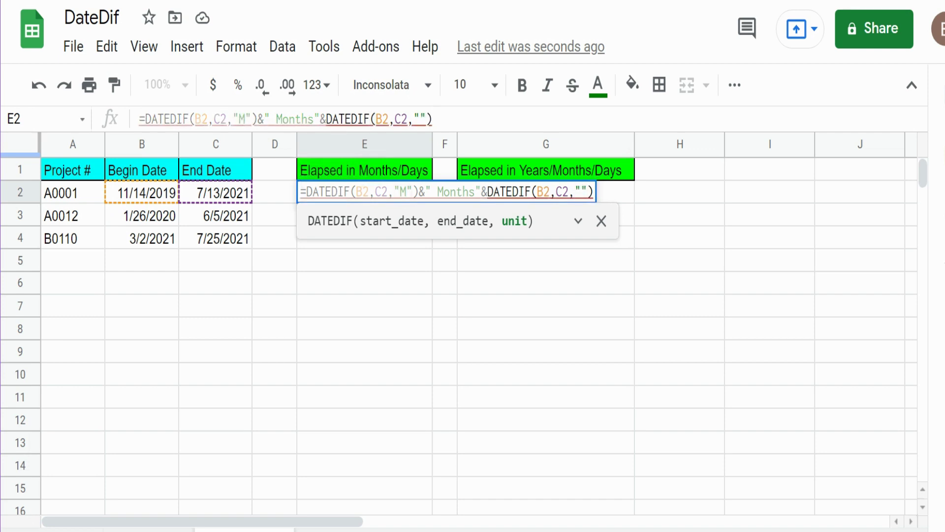
{"action": "type", "text": "MD"}
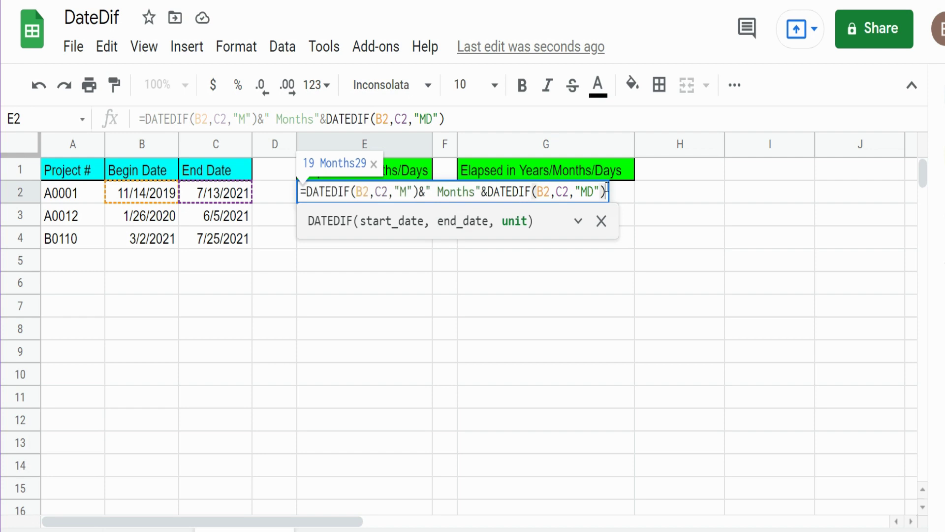
{"action": "left_click", "coordinate": [607, 190]}
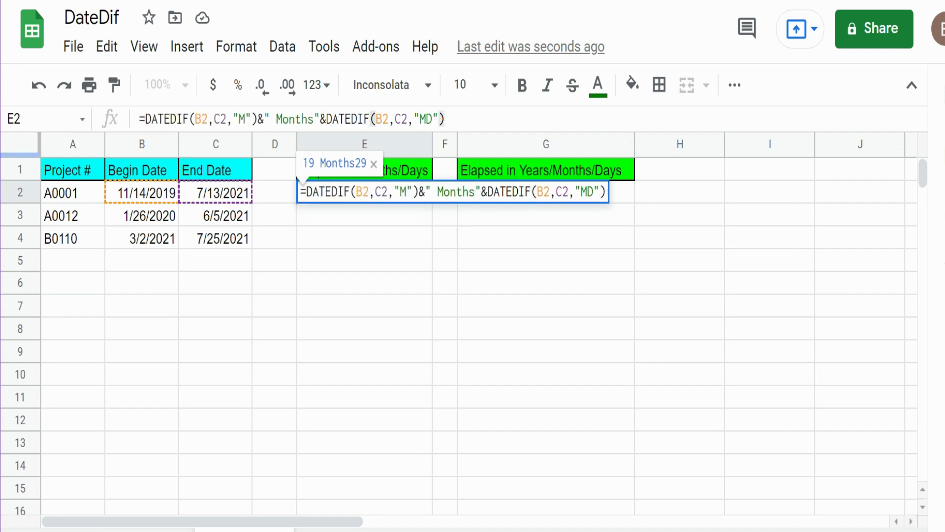
{"action": "type", "text": ","}
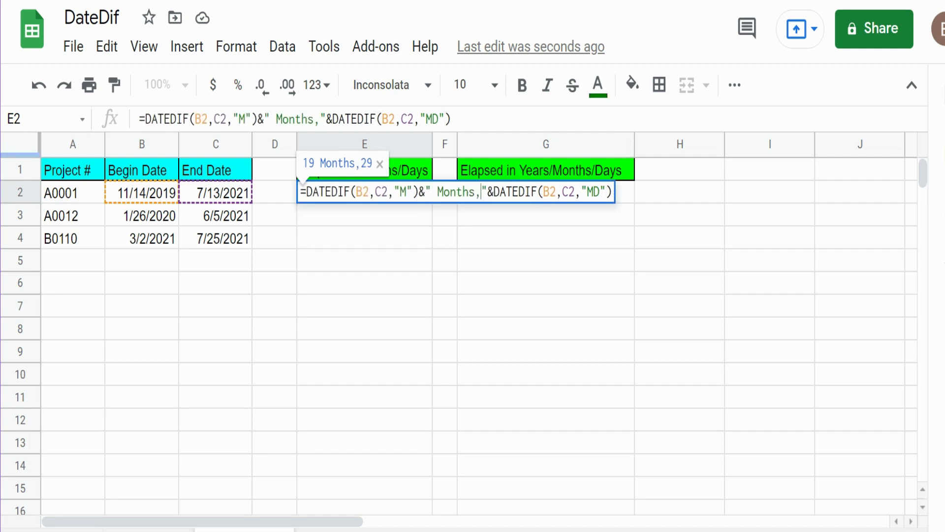
{"action": "left_click", "coordinate": [618, 192]}
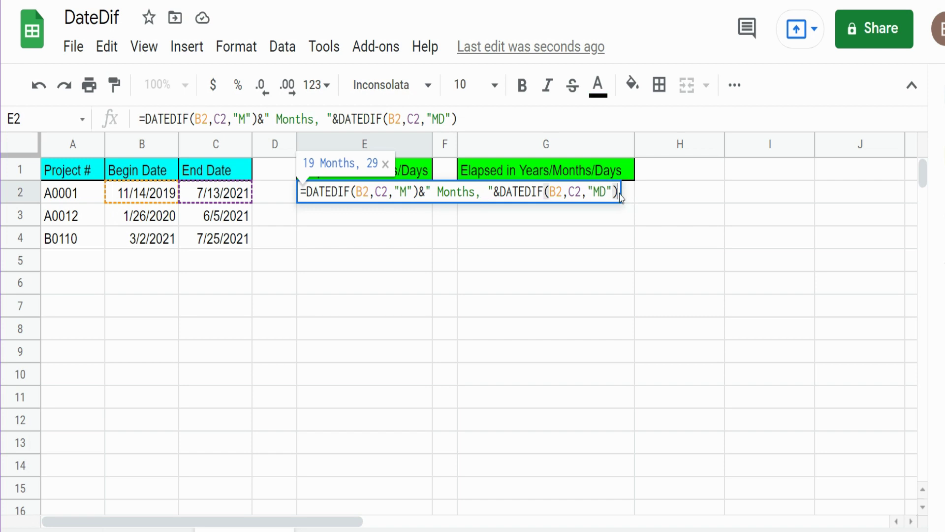
{"action": "type", "text": "&\""}
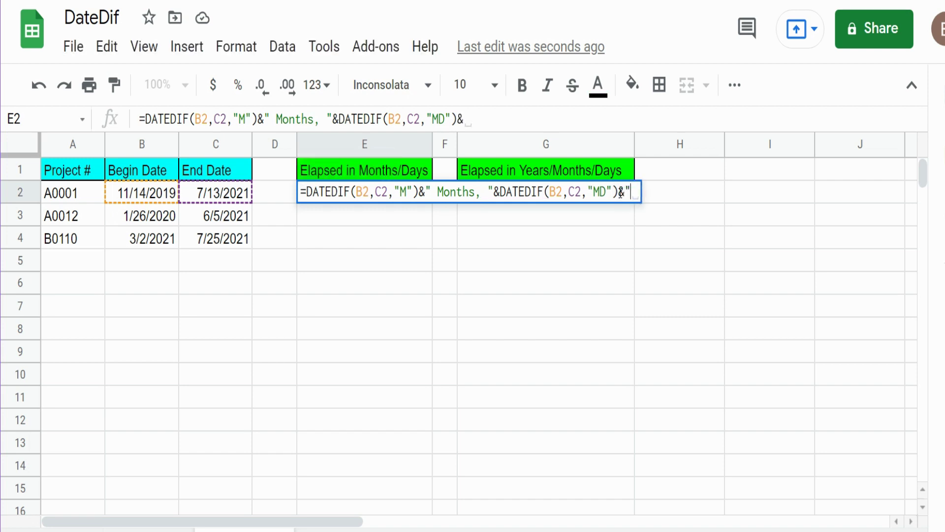
{"action": "type", "text": " Days"}
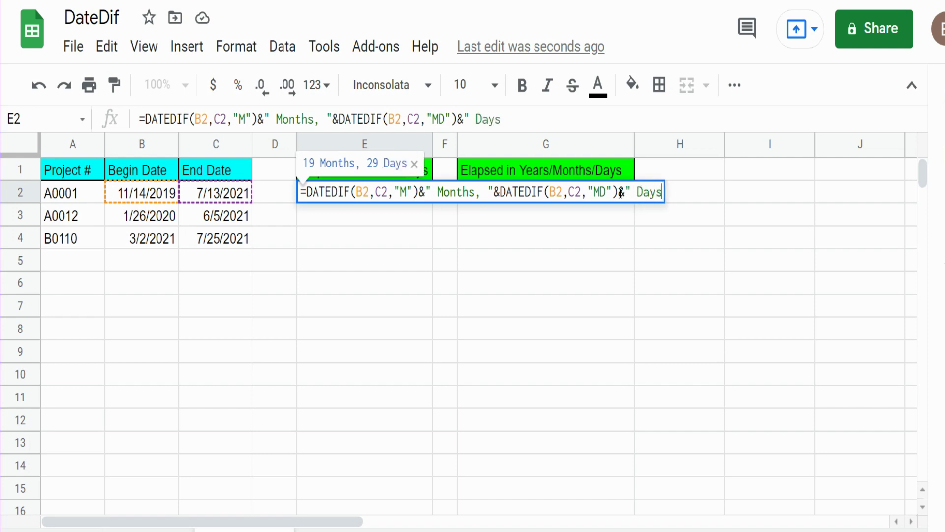
{"action": "type", "text": "\""}
{"action": "key", "text": "Return"}
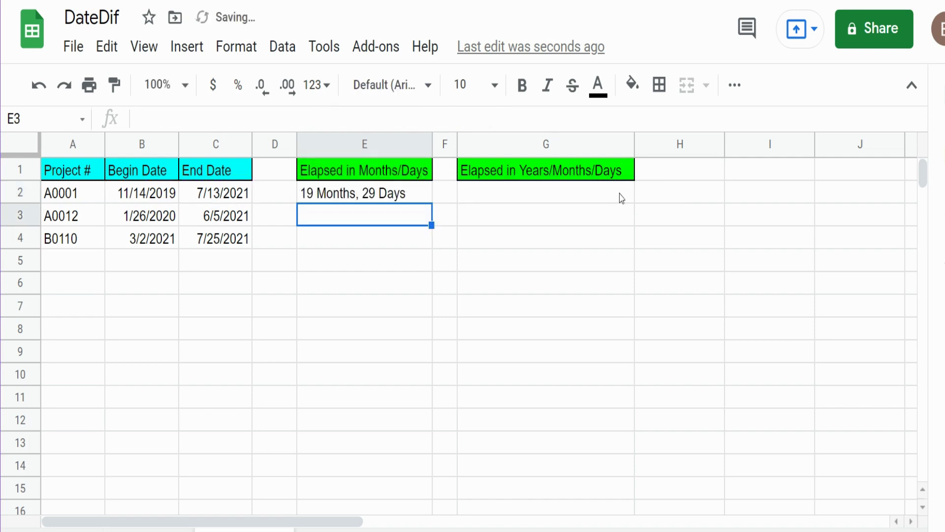
- Fill E2's formula down to E3:E4, clearing the extra result in E5
{"action": "left_click", "coordinate": [413, 200]}
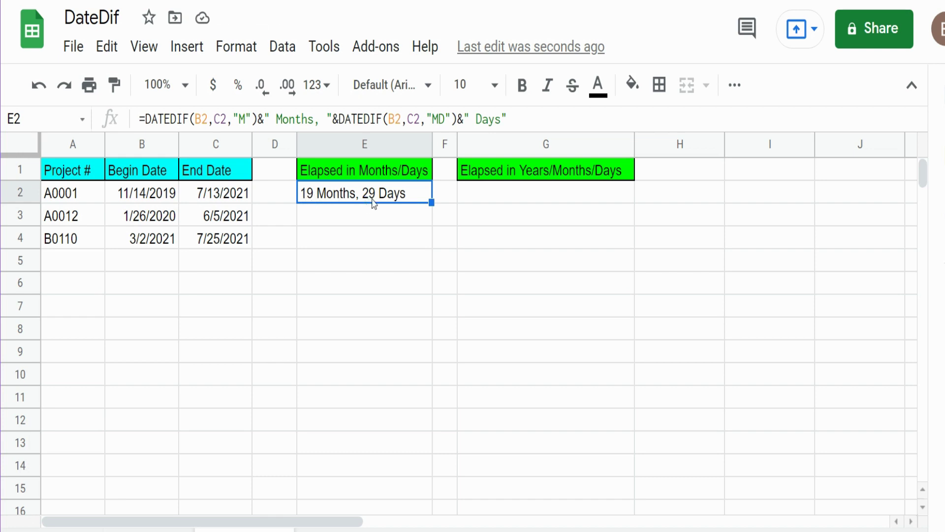
{"action": "left_click_drag", "start_coordinate": [431, 202], "coordinate": [428, 266]}
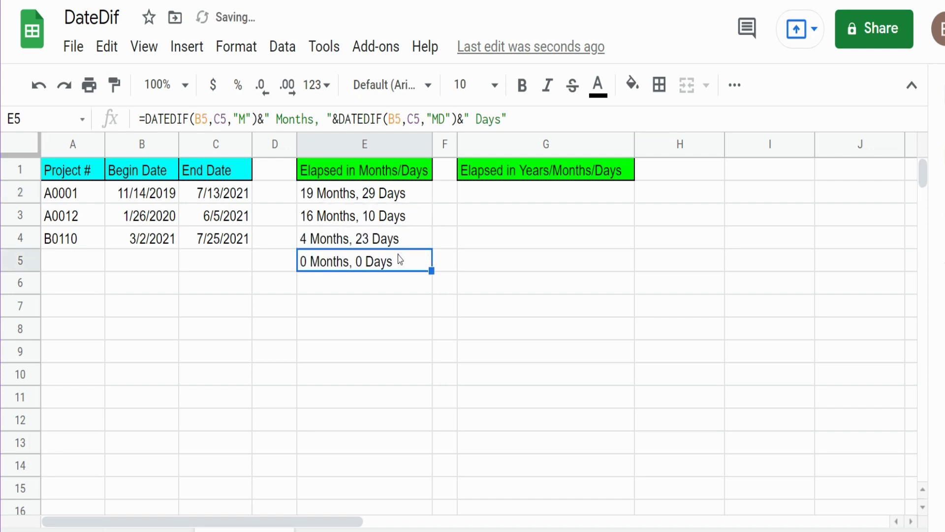
{"action": "key", "text": "Delete"}
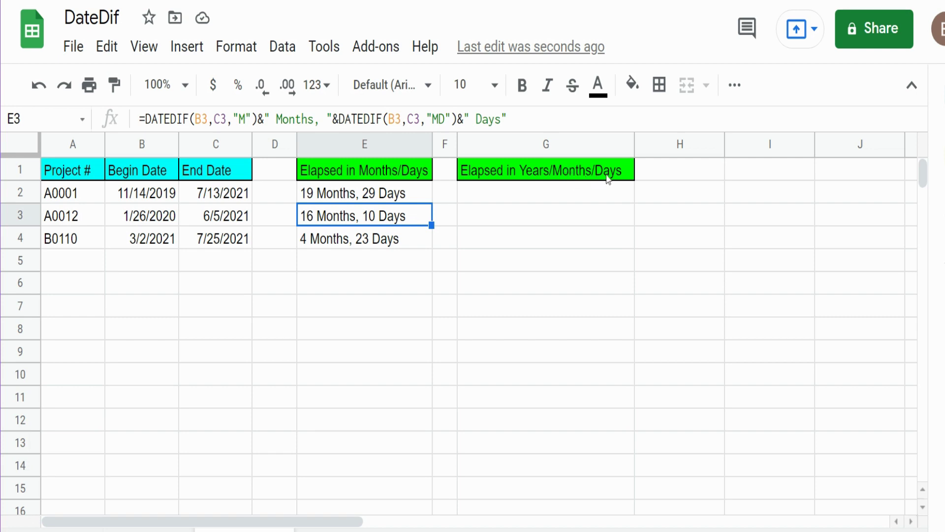
- Copy E2's formula text and paste it as a new formula in G2
{"action": "left_click", "coordinate": [595, 194]}
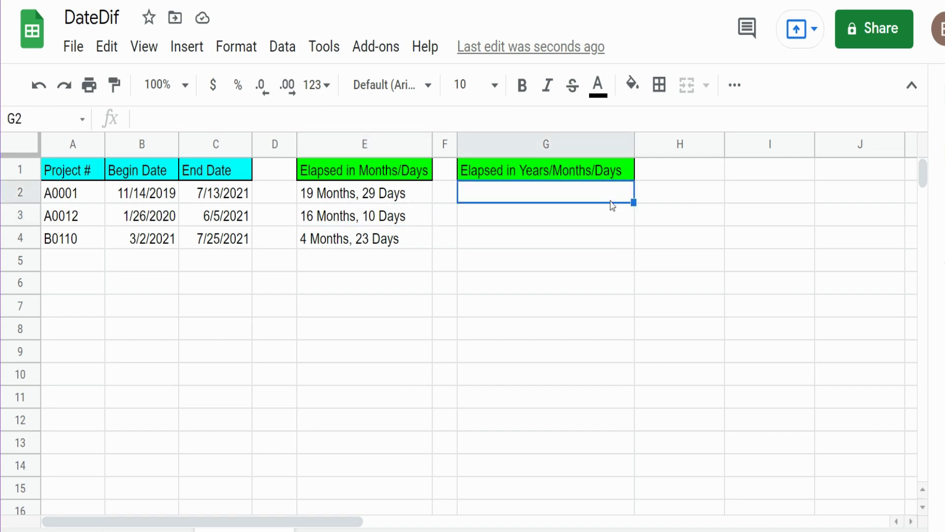
{"action": "left_click", "coordinate": [389, 195]}
{"action": "double_click", "coordinate": [389, 195]}
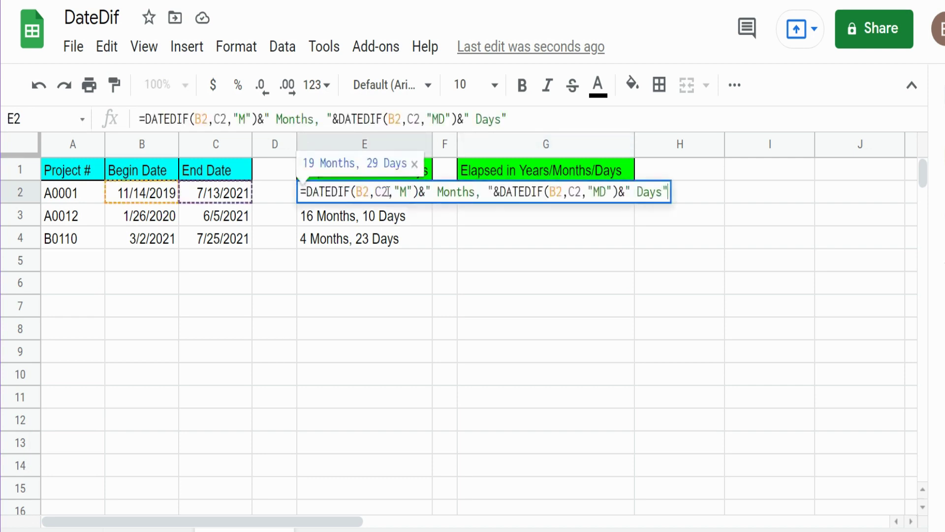
{"action": "left_click_drag", "start_coordinate": [305, 192], "coordinate": [680, 202]}
{"action": "key", "text": "ctrl+c"}
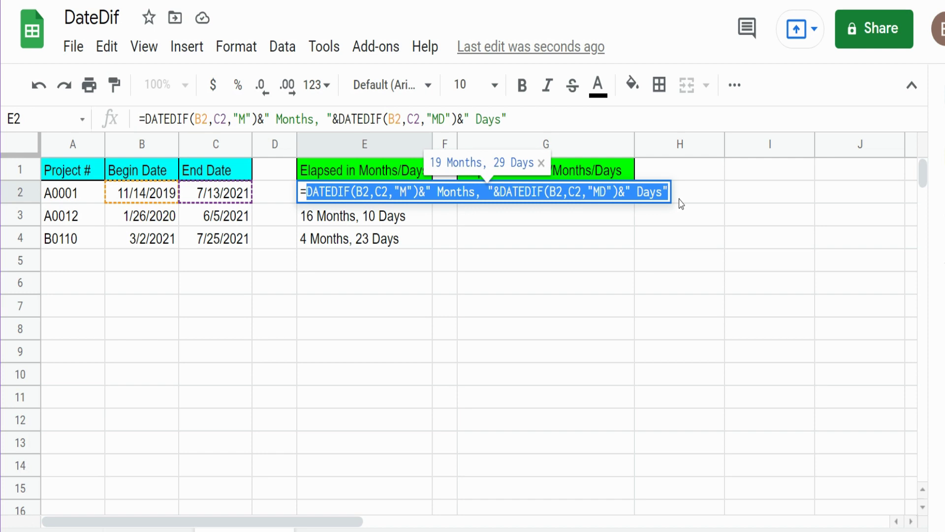
{"action": "key", "text": "Return"}
{"action": "left_click", "coordinate": [536, 198]}
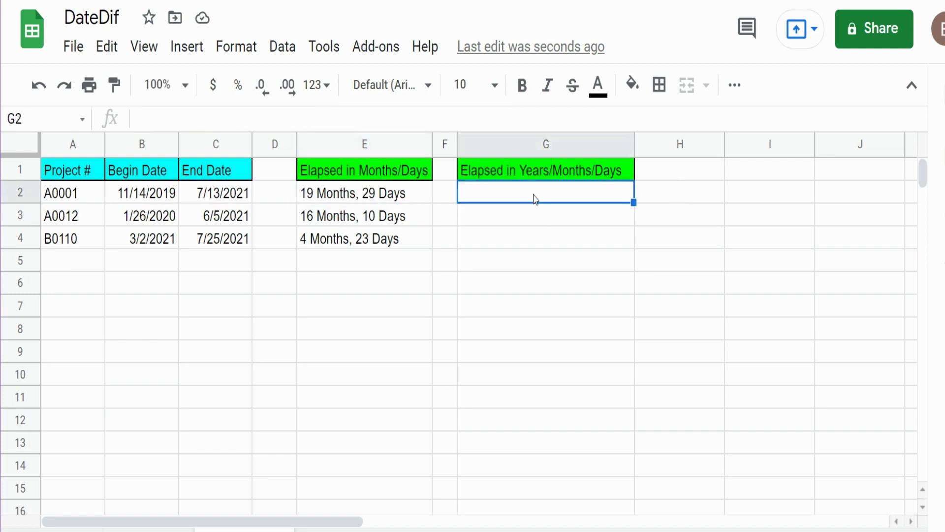
{"action": "type", "text": "="}
{"action": "key", "text": "ctrl+v"}
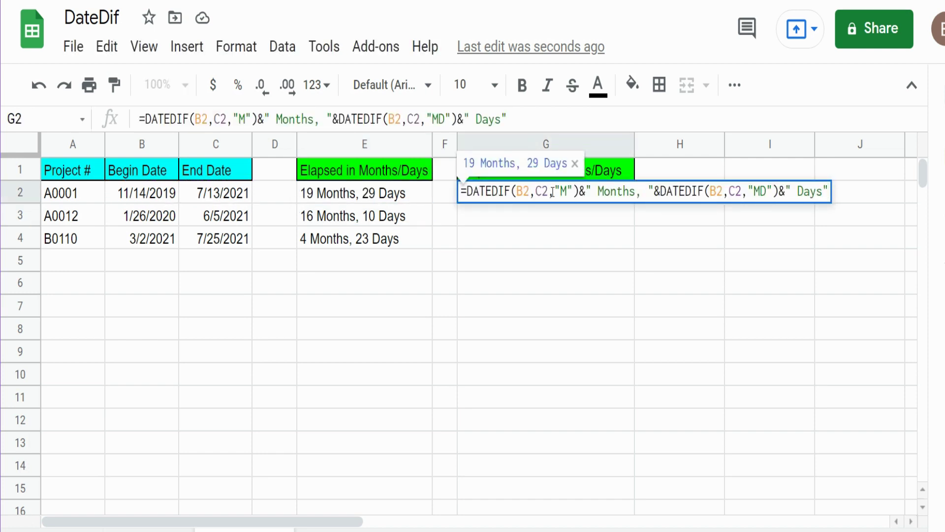
- In G2, change the first DATEDIF unit to "Y" and its label to " Years"
{"action": "left_click", "coordinate": [566, 191]}
{"action": "key", "text": "BackSpace"}
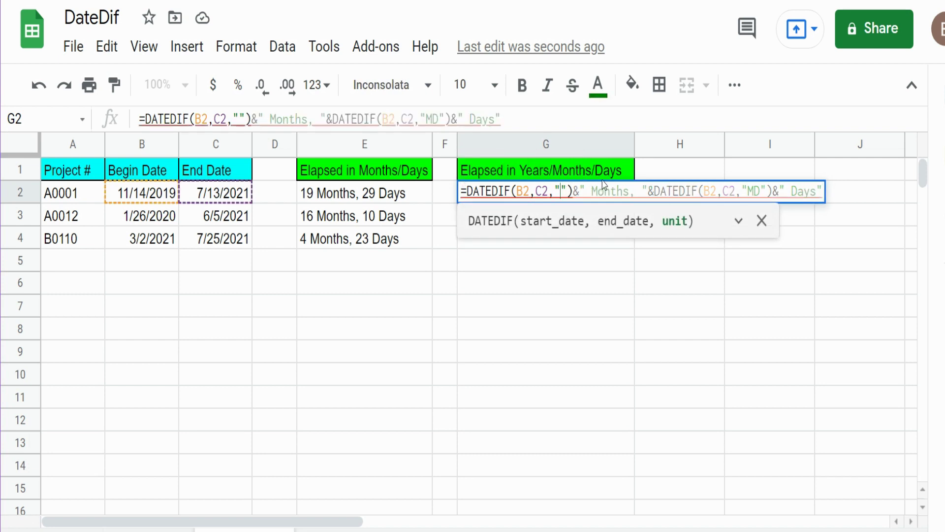
{"action": "type", "text": "Y"}
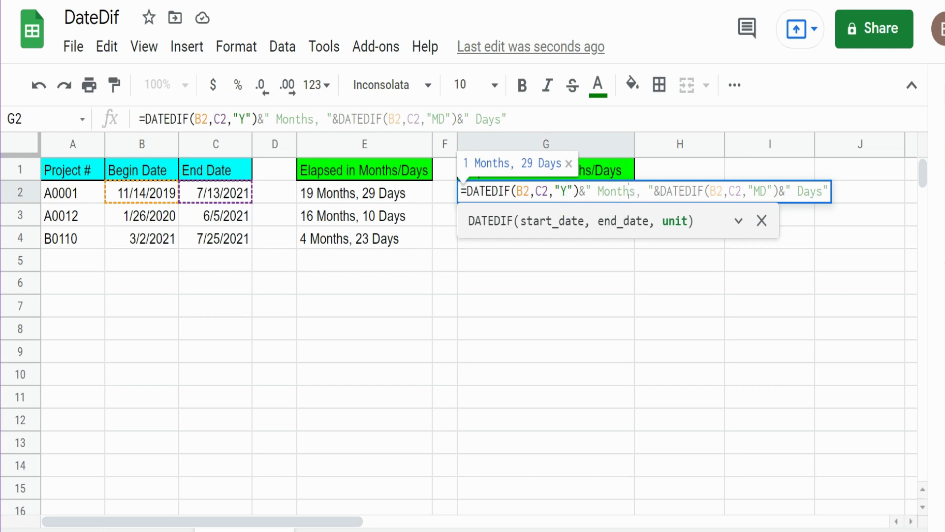
{"action": "mouse_move", "coordinate": [605, 191]}
{"action": "left_mouse_down"}
{"action": "mouse_move", "coordinate": [629, 191]}
{"action": "mouse_move", "coordinate": [598, 191]}
{"action": "left_mouse_up"}
{"action": "type", "text": "Yea"}
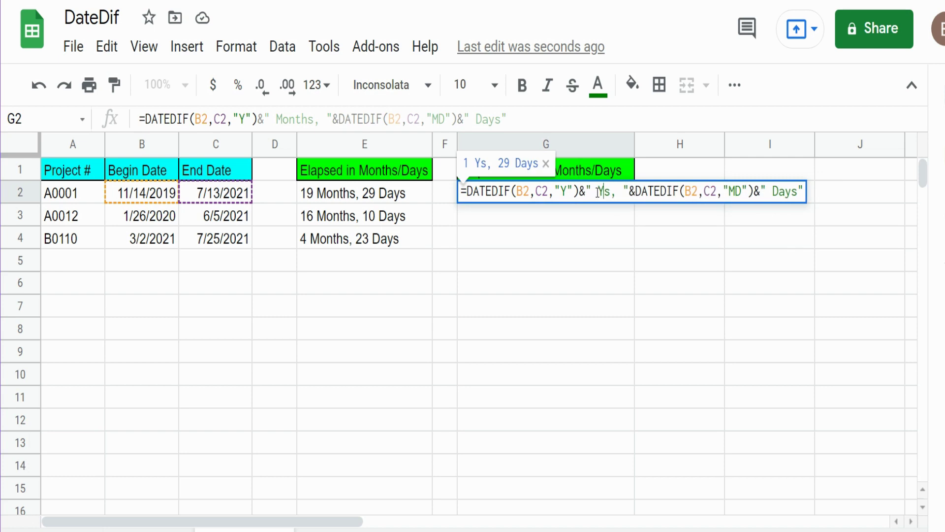
{"action": "type", "text": "rs"}
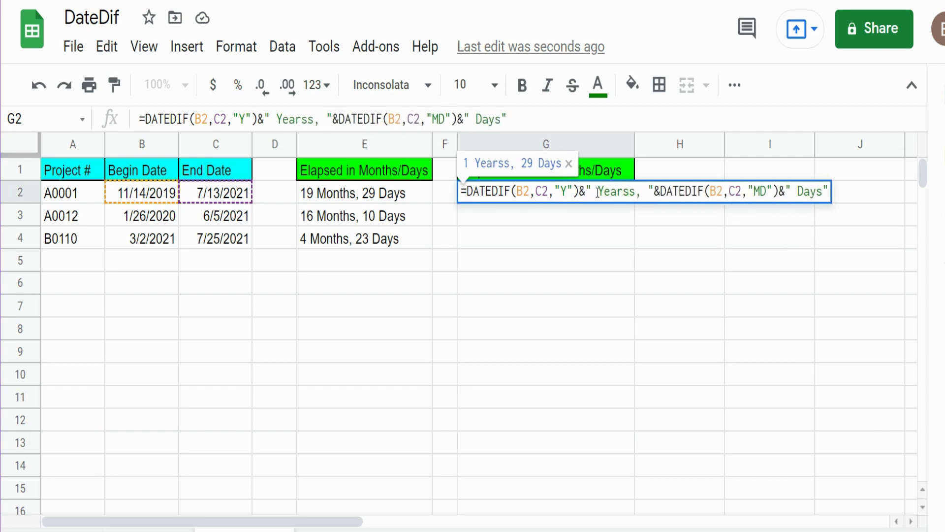
{"action": "key", "text": "BackSpace"}
{"action": "left_click", "coordinate": [761, 191]}
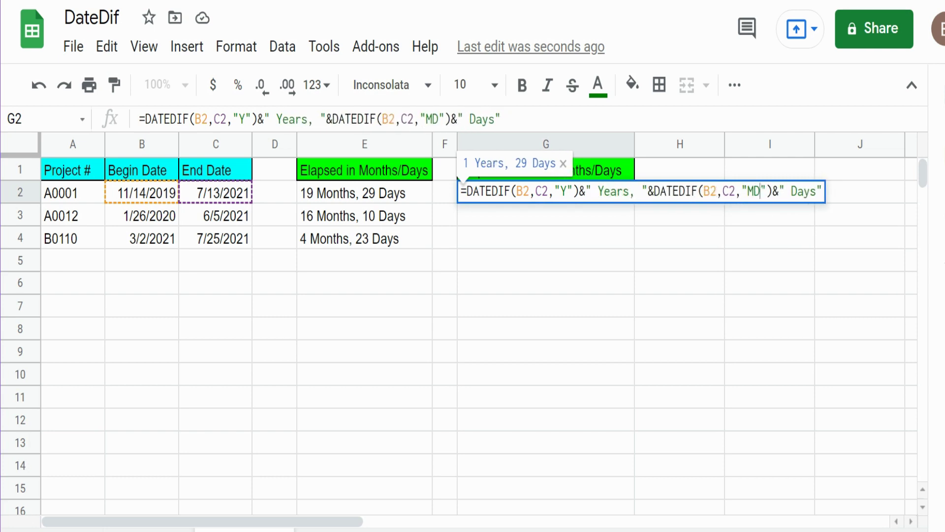
- Change G2's second DATEDIF unit from "MD" to "YM" and relabel it " Months,"
{"action": "left_click_drag", "start_coordinate": [761, 191], "coordinate": [747, 191]}
{"action": "type", "text": "Y"}
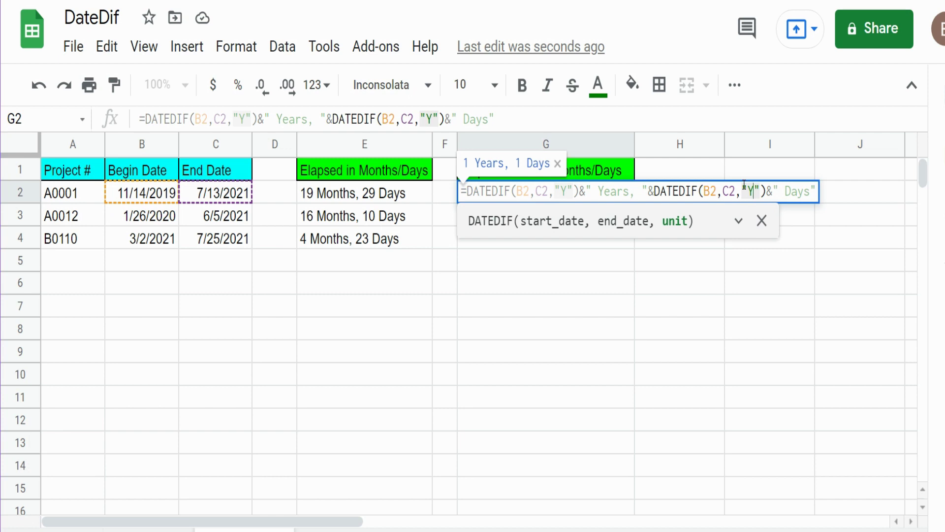
{"action": "type", "text": "M"}
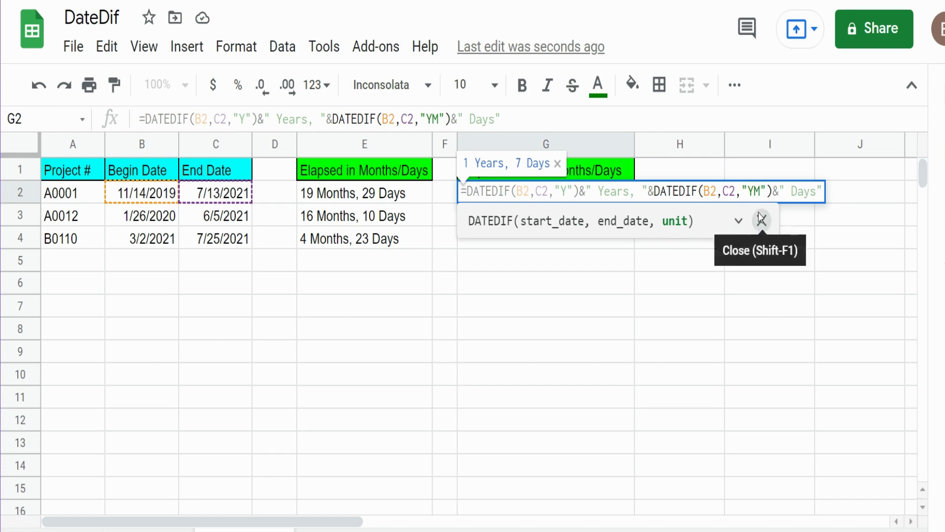
{"action": "key", "text": "End"}
{"action": "key", "text": "Left"}
{"action": "key", "text": "shift+Left"}
{"action": "key", "text": "shift+Left"}
{"action": "key", "text": "shift+Left"}
{"action": "key", "text": "shift+Left"}
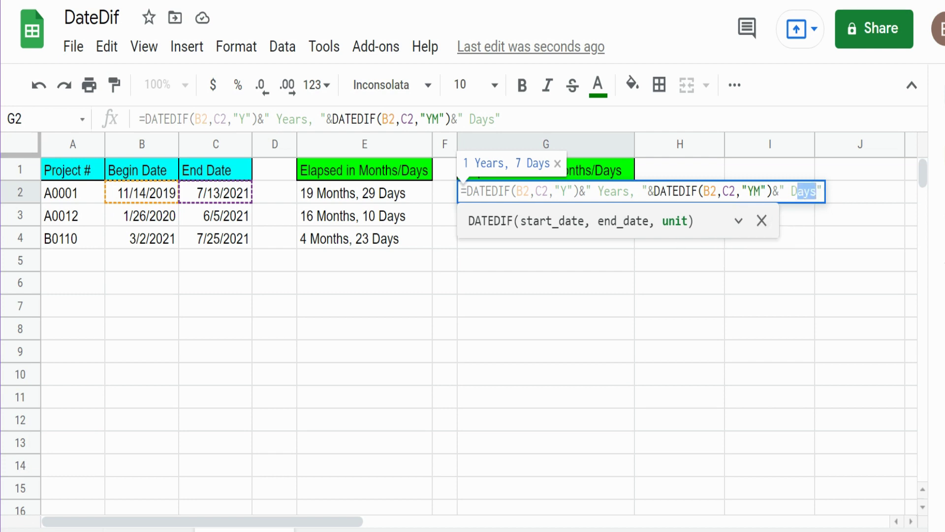
{"action": "type", "text": "Months"}
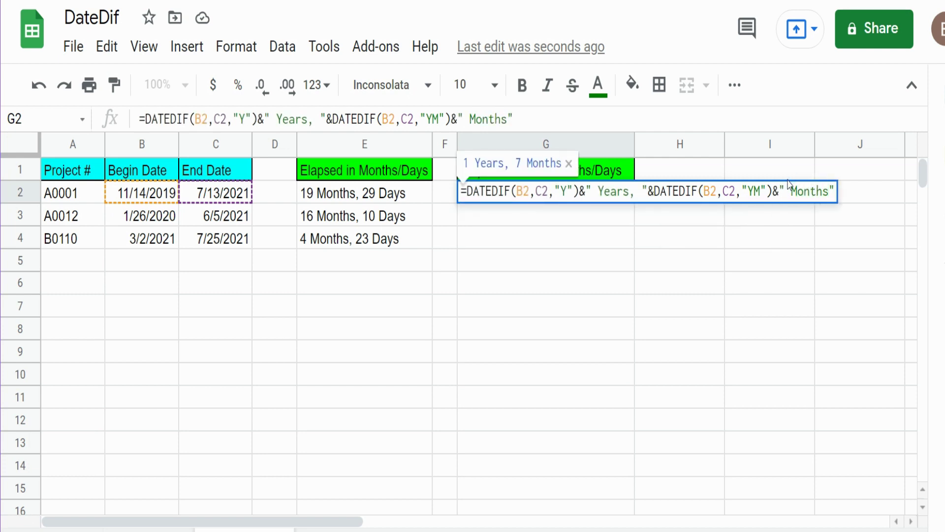
{"action": "type", "text": ","}
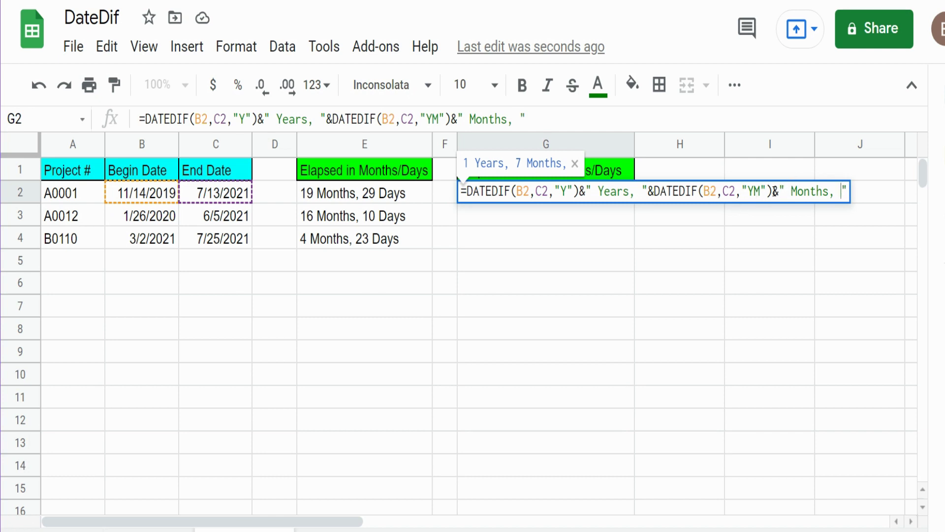
{"action": "left_click_drag", "start_coordinate": [773, 192], "coordinate": [657, 183]}
{"action": "key", "text": "ctrl+c"}
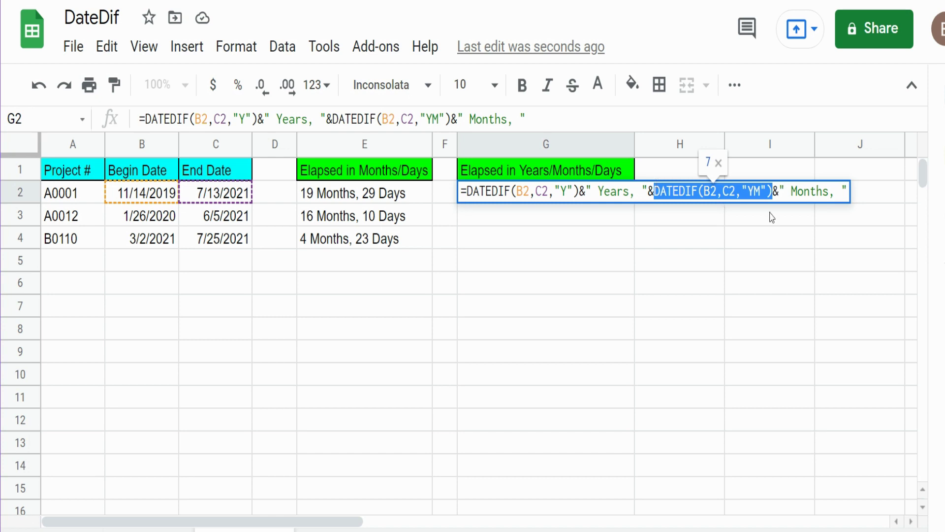
- Append a third DATEDIF(B2,C2,"MD") with a " Days" label and commit G2's formula
{"action": "left_click", "coordinate": [847, 192]}
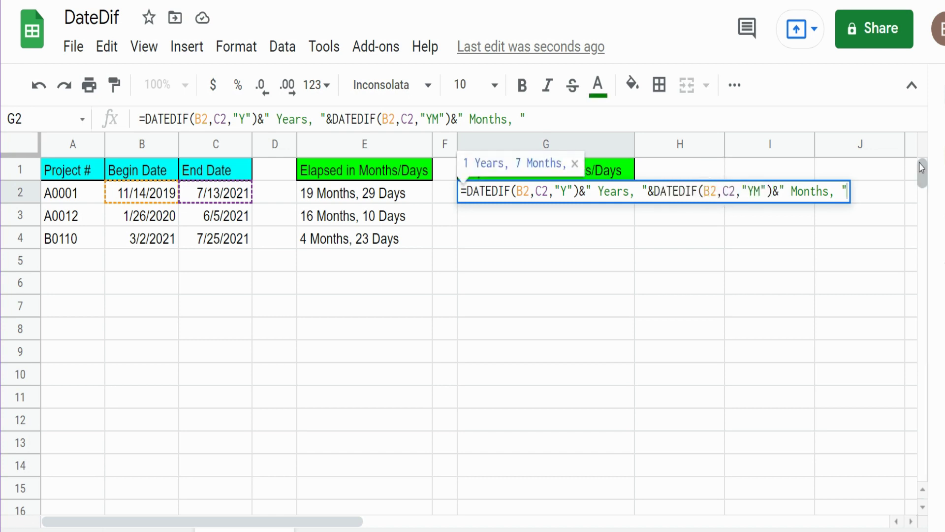
{"action": "type", "text": "&"}
{"action": "key", "text": "ctrl+v"}
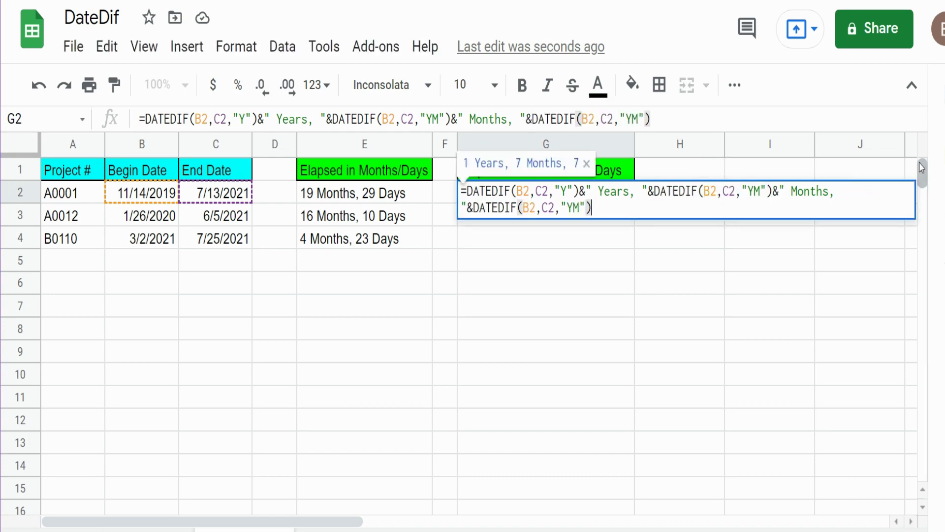
{"action": "left_click_drag", "start_coordinate": [582, 211], "coordinate": [570, 209]}
{"action": "type", "text": "MD"}
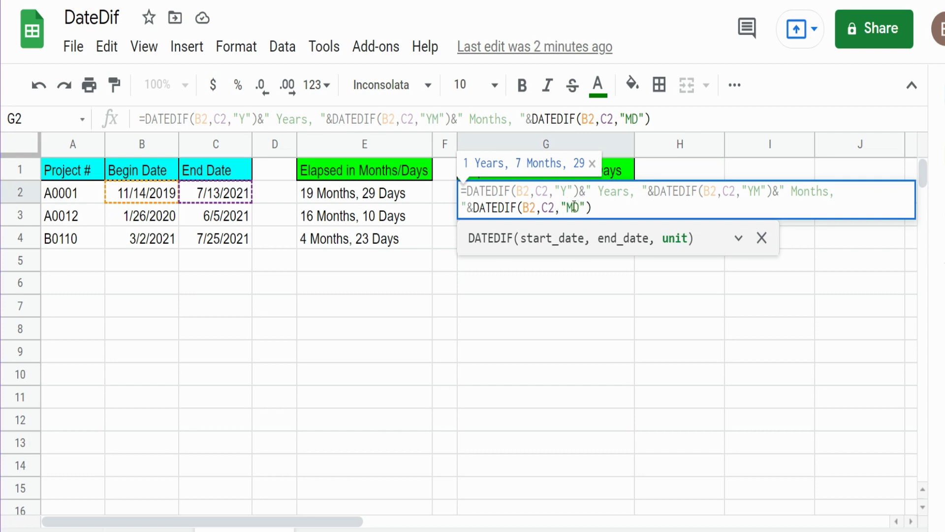
{"action": "left_click", "coordinate": [622, 212]}
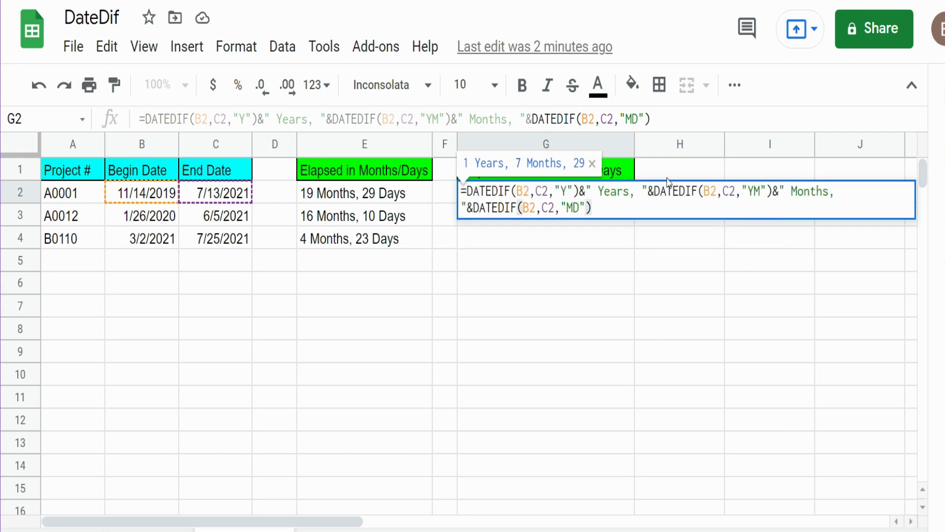
{"action": "type", "text": "&"}
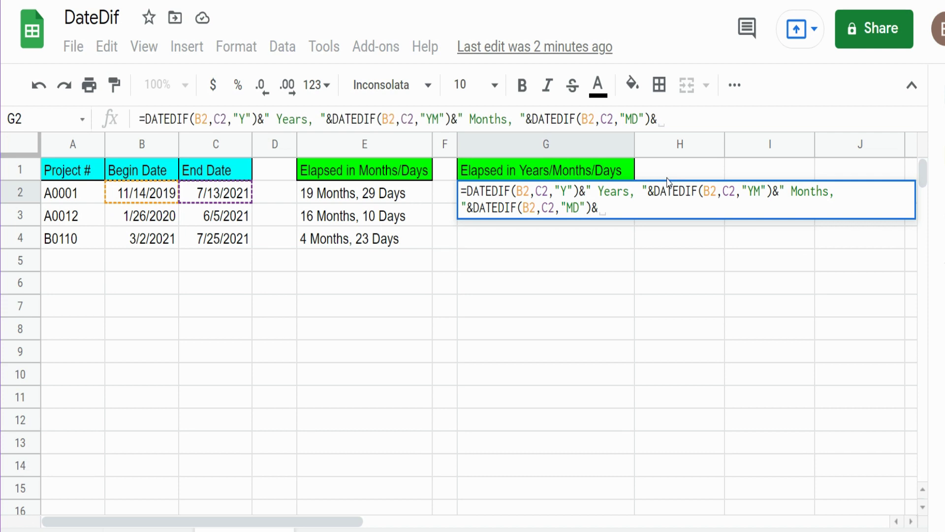
{"action": "type", "text": "\" Days"}
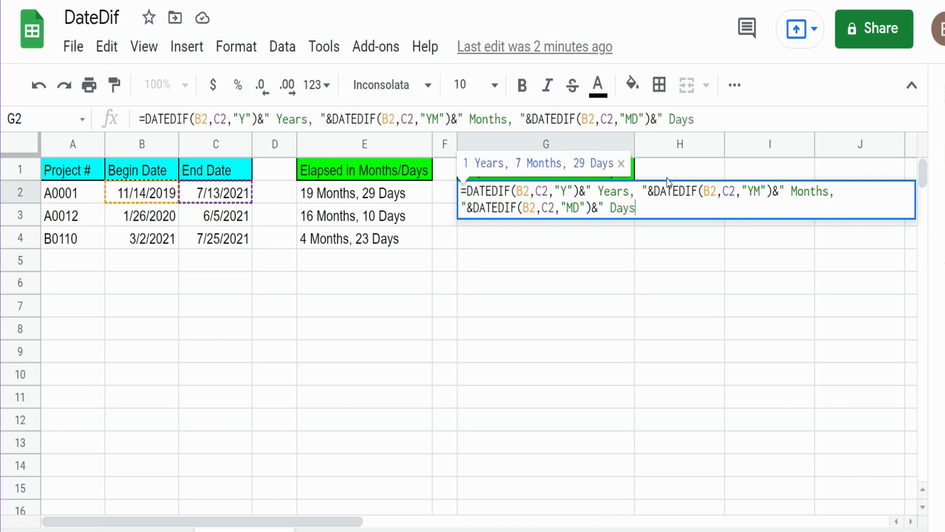
{"action": "type", "text": "\""}
{"action": "key", "text": "Return"}
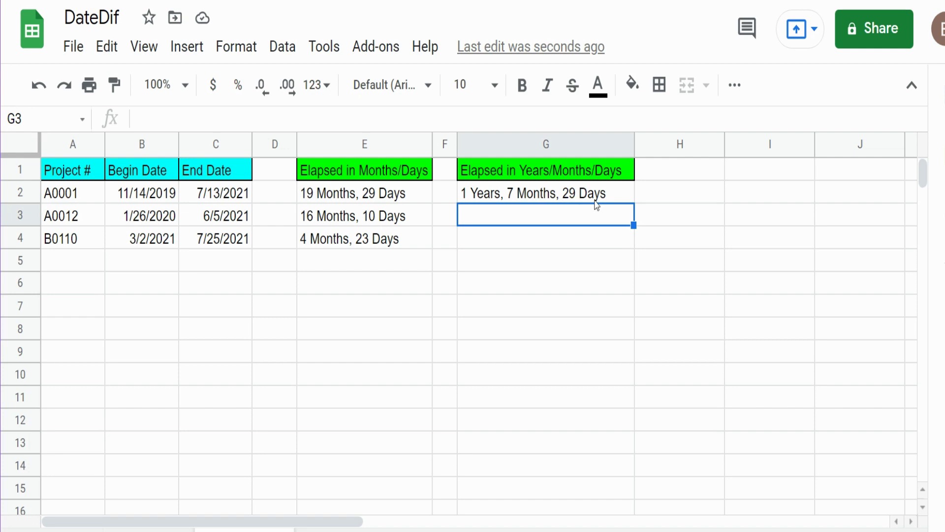
- Fill G2's formula down to G4 and check that G4 references B4 and C4
{"action": "left_click", "coordinate": [615, 194]}
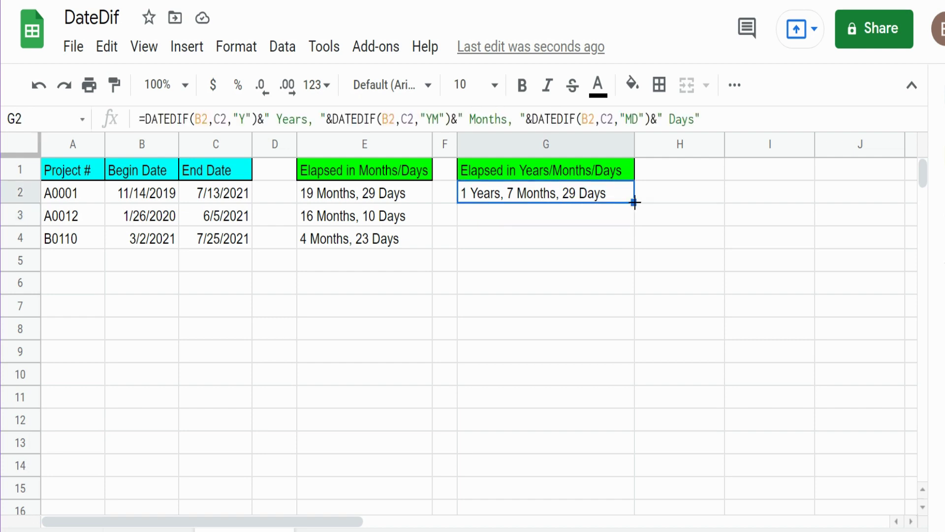
{"action": "left_click_drag", "start_coordinate": [634, 203], "coordinate": [633, 248]}
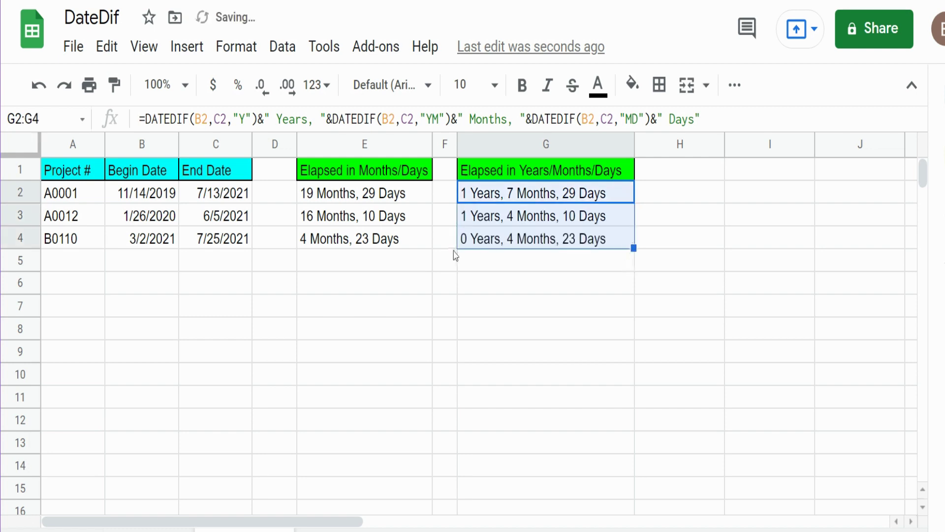
{"action": "left_click", "coordinate": [497, 234]}
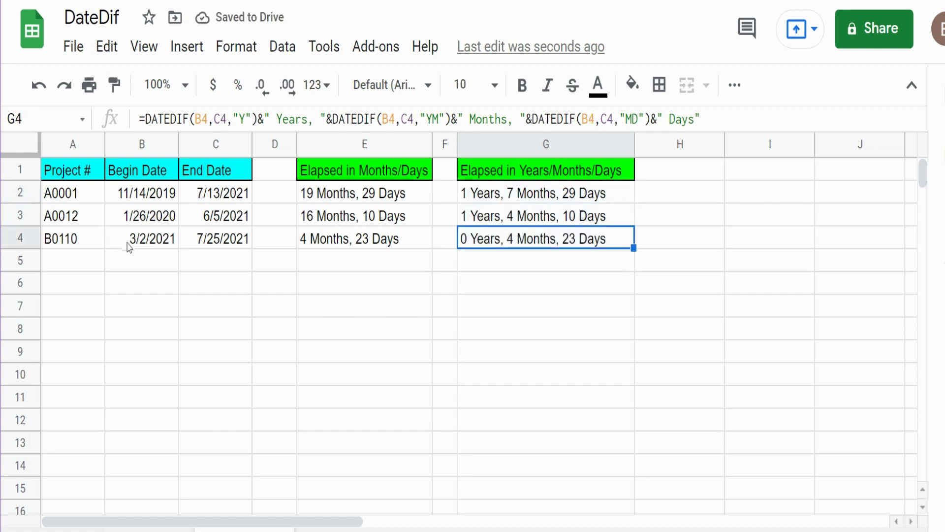
{"action": "left_click_drag", "start_coordinate": [142, 240], "coordinate": [222, 238]}
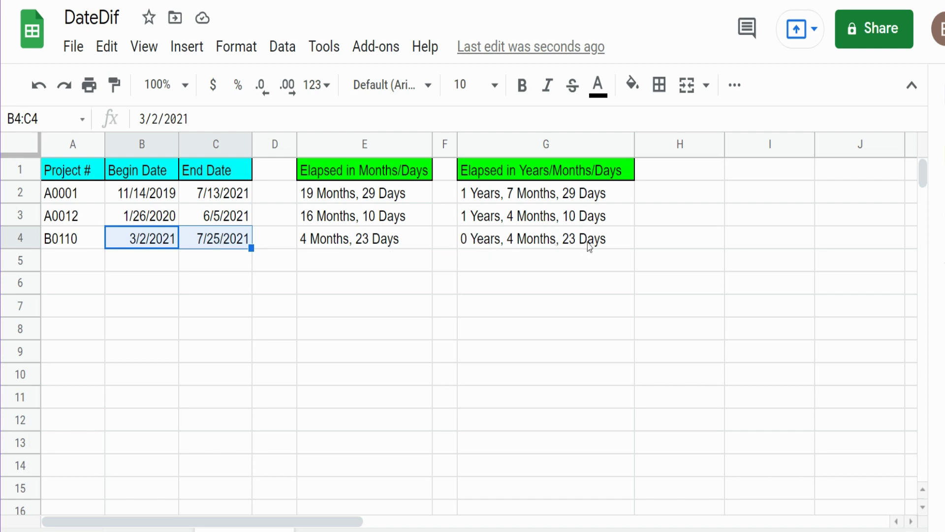
{"action": "left_click", "coordinate": [583, 314]}
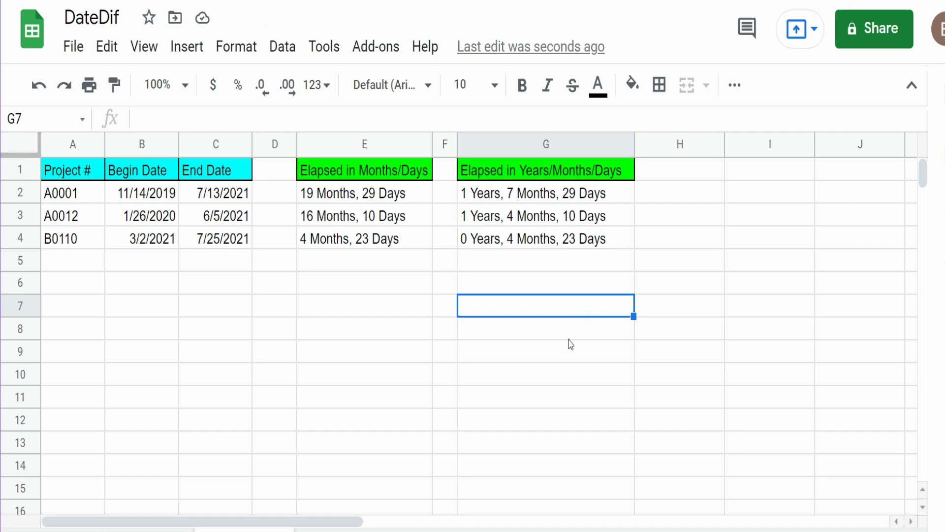